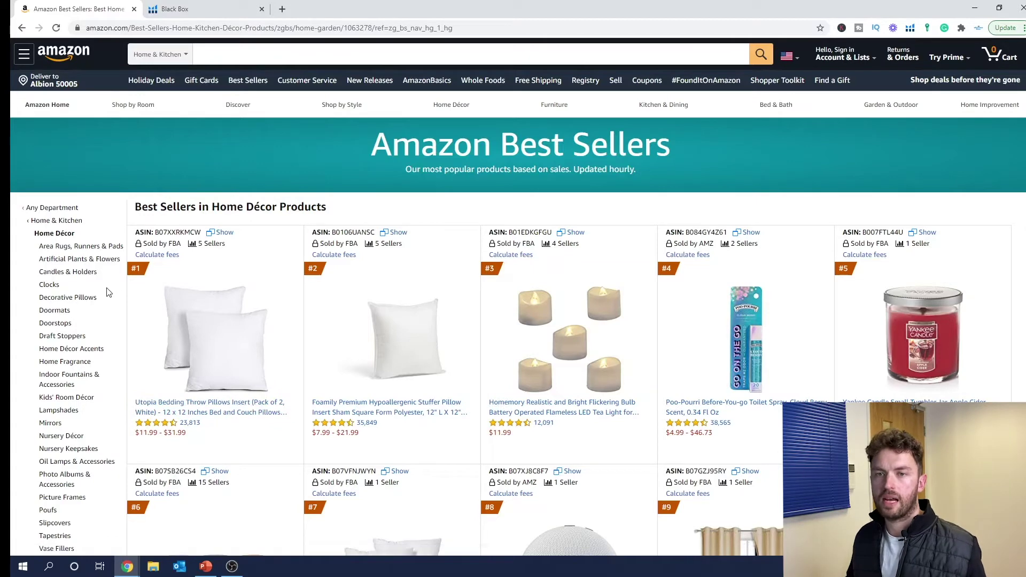
Step: Go up from Home Décor to the Home & Kitchen best sellers and open the Wall Décor subcategory
scroll(91, 289, down, 2)
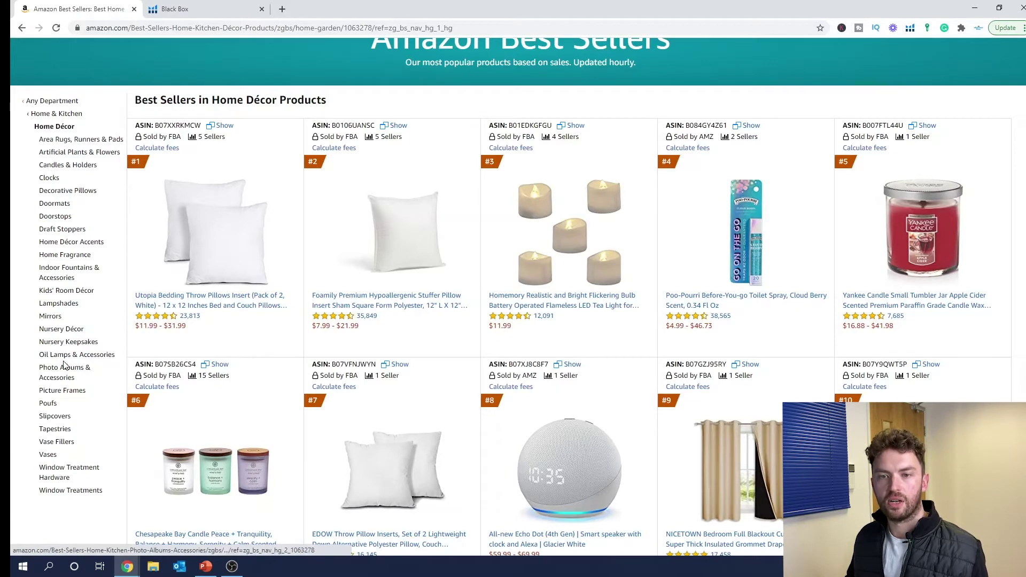
click(42, 113)
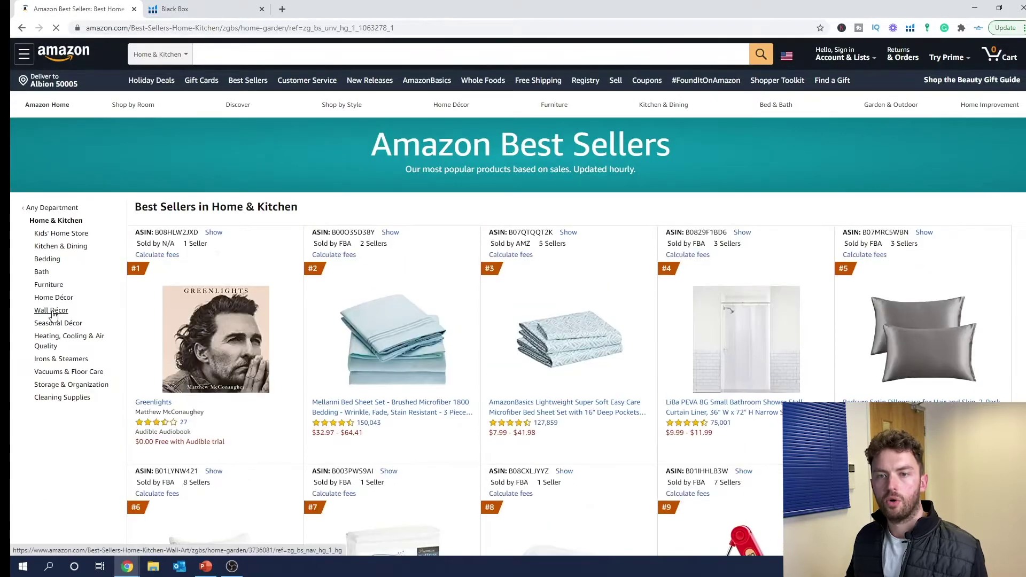
click(52, 311)
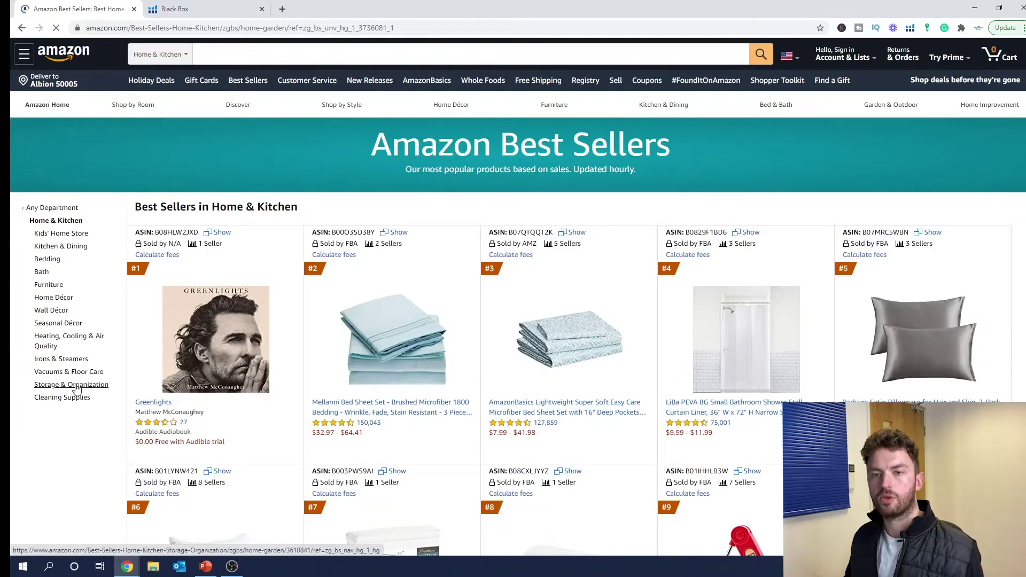
Step: Open the Floating Shelves best sellers by way of Storage & Organization and Racks, Shelves & Drawers
click(77, 385)
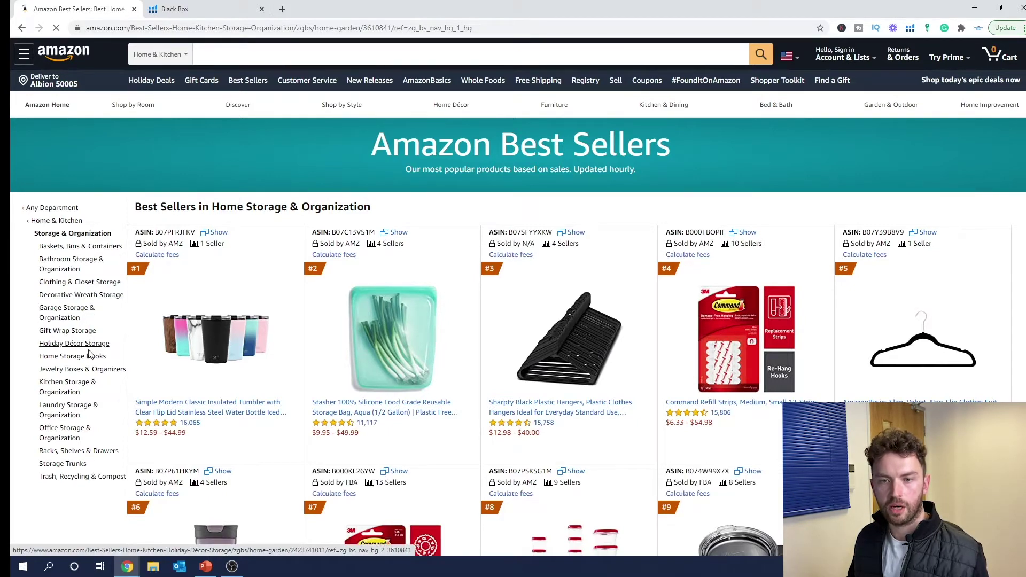
click(91, 452)
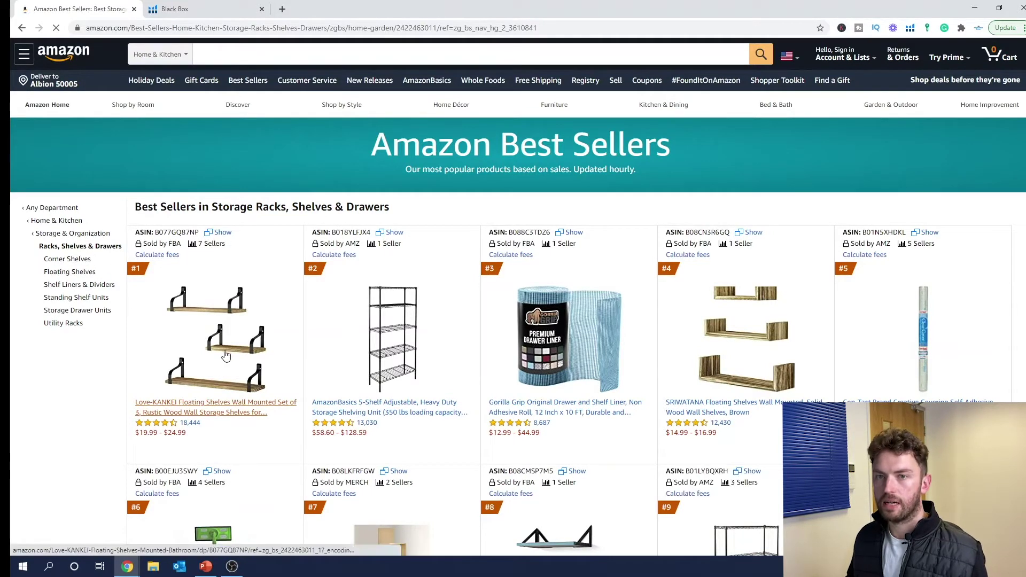
click(76, 273)
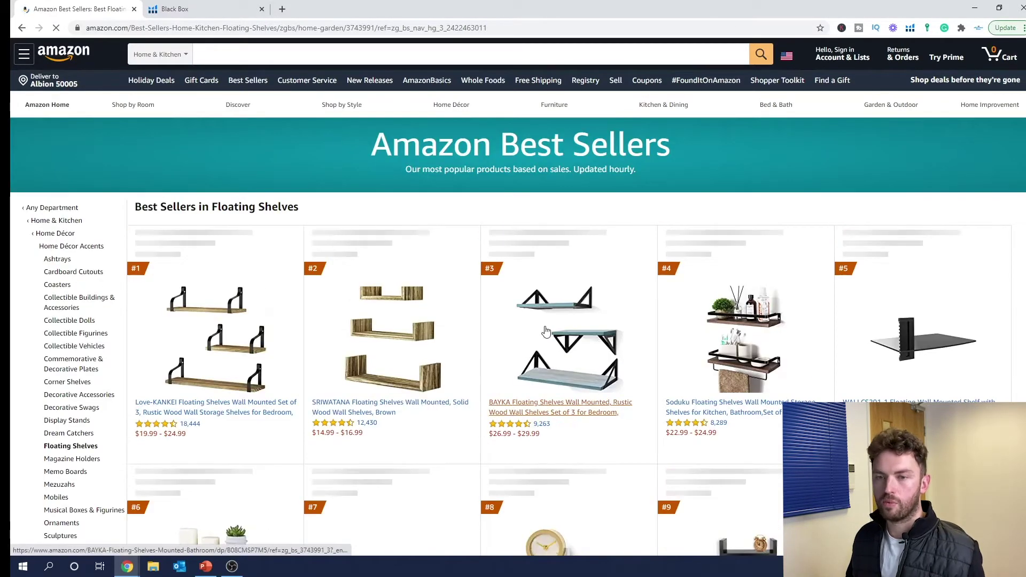
Step: Look through the top Floating Shelves best sellers and open the New Releases list for that category
scroll(545, 332, down, 4)
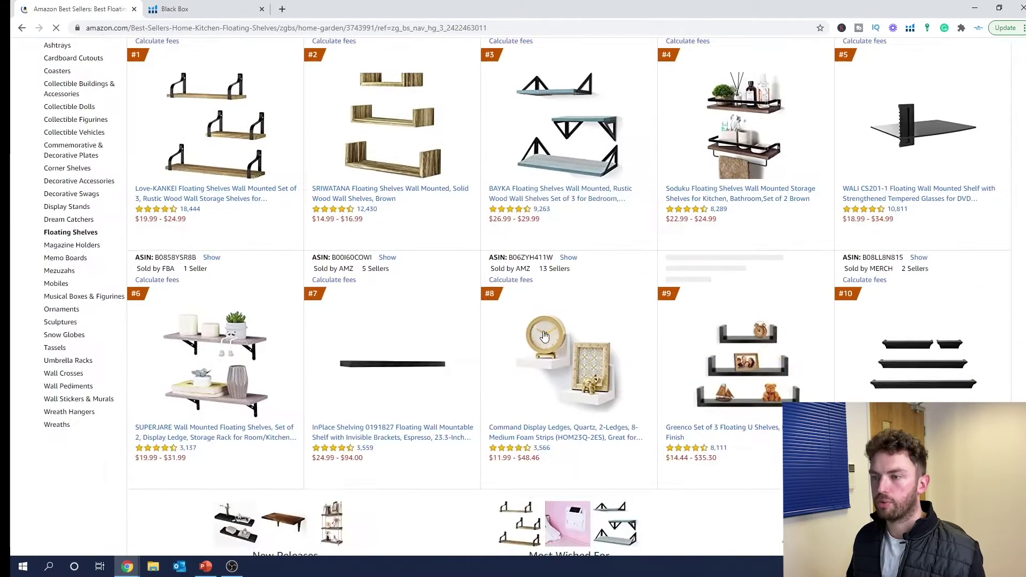
scroll(544, 335, down, 5)
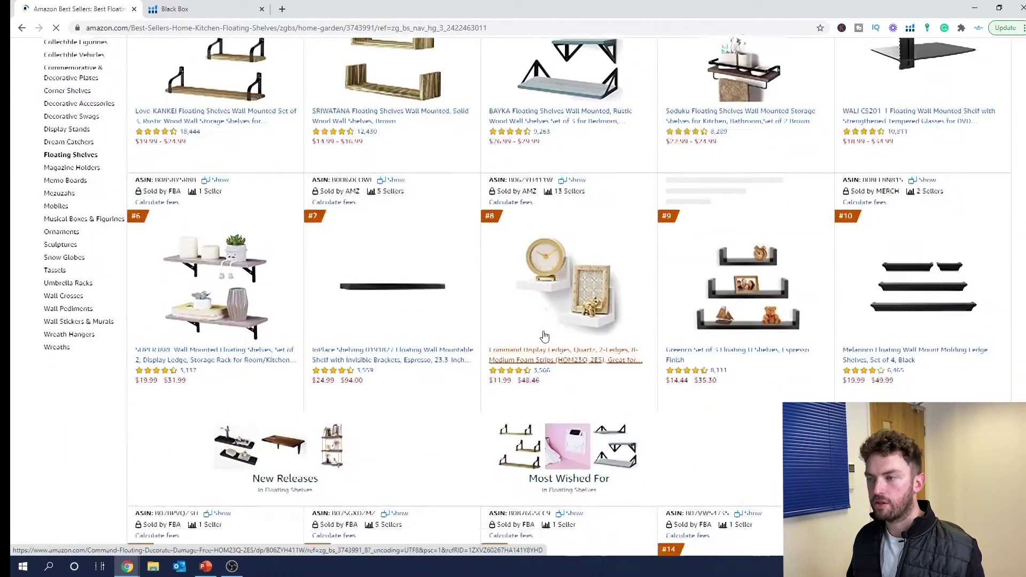
scroll(544, 335, down, 1)
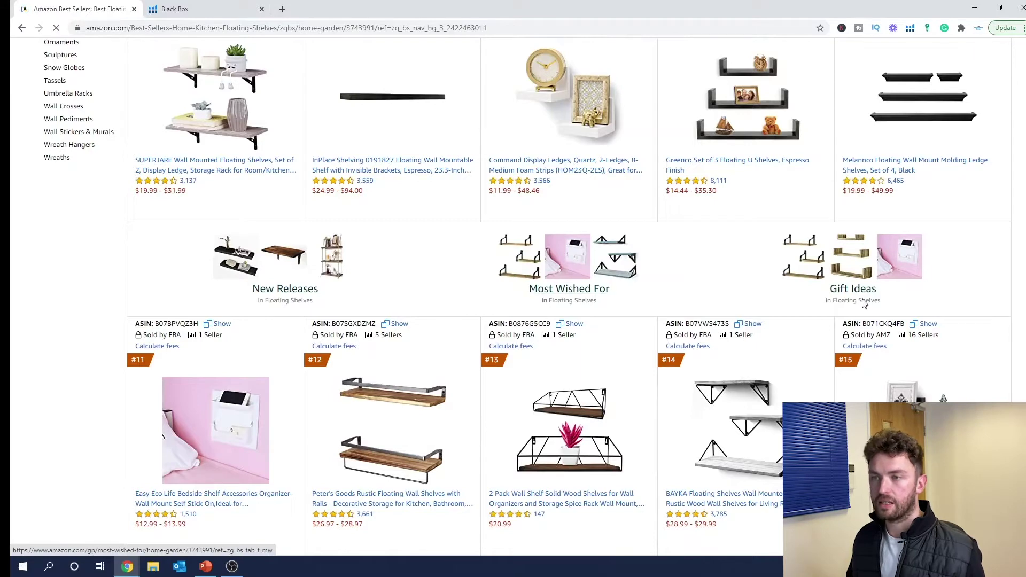
click(295, 298)
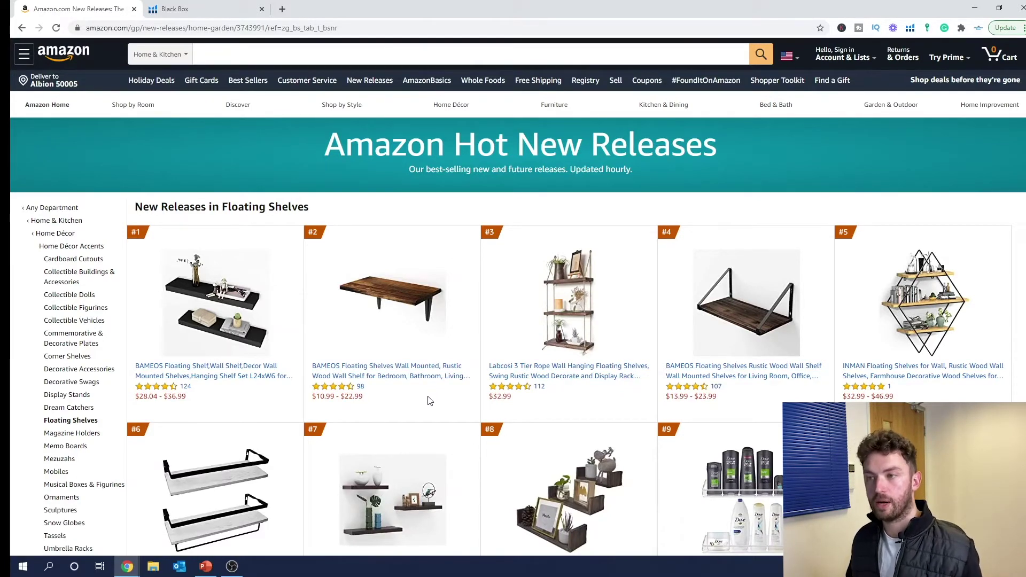
Step: Open the Labcosi 3 Tier Rope Wall Hanging Floating Shelves listing in a separate browser tab and switch to it
scroll(588, 358, down, 1)
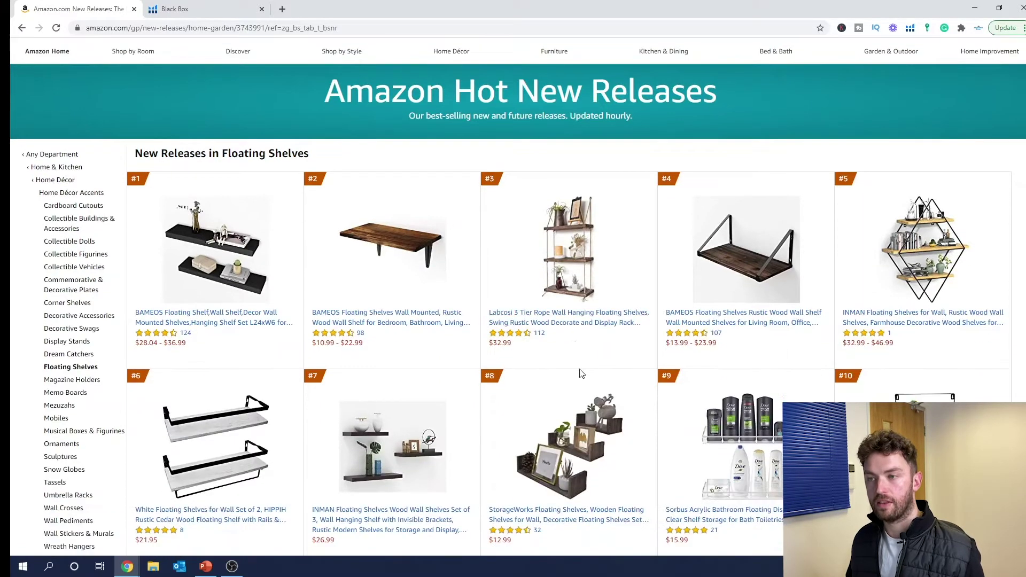
ctrl+click(550, 324)
click(242, 8)
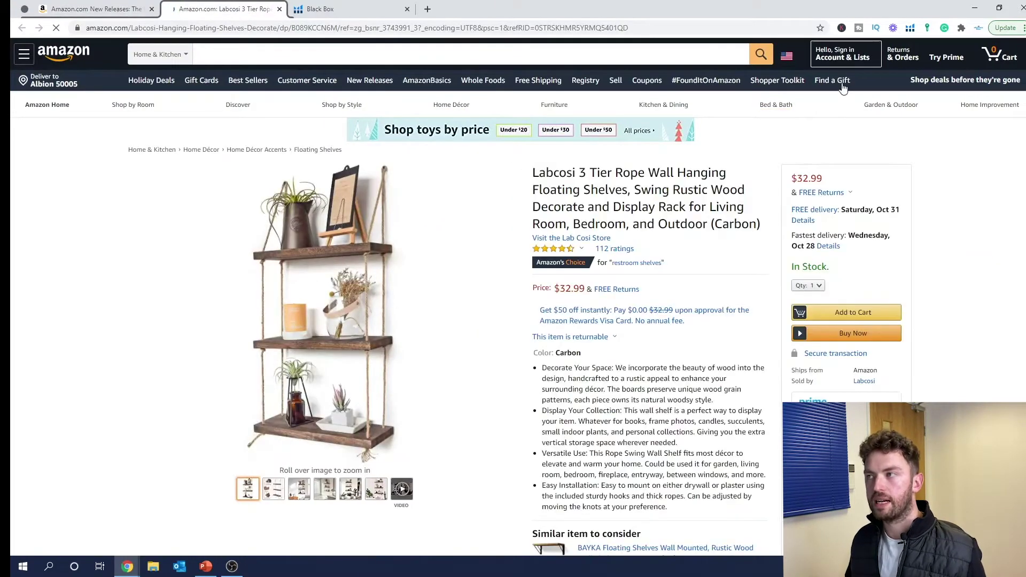
Step: Analyze the Labcosi shelf listing with Helium 10's Xray product research, and close the results and the listing
click(911, 29)
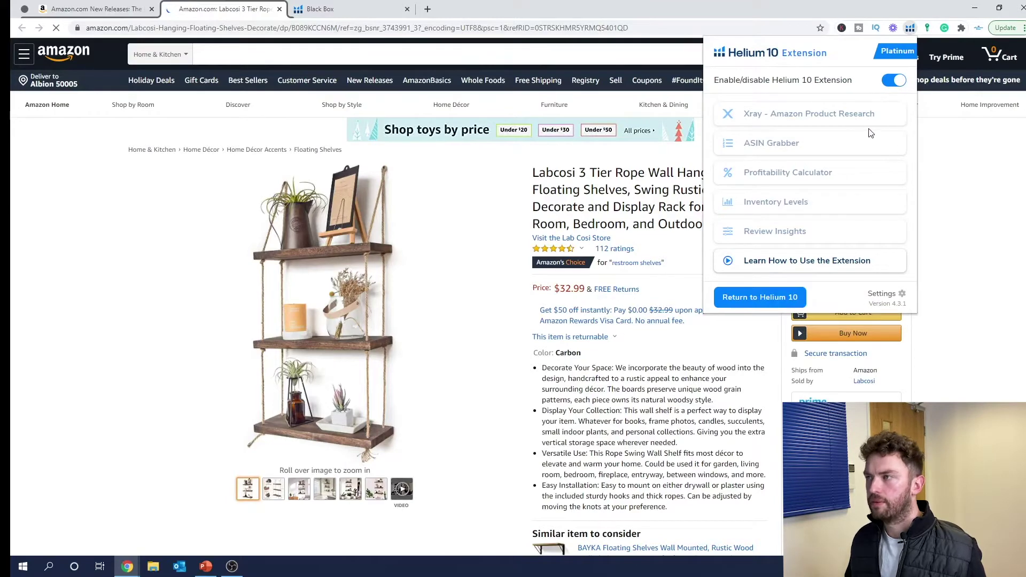
scroll(510, 253, down, 2)
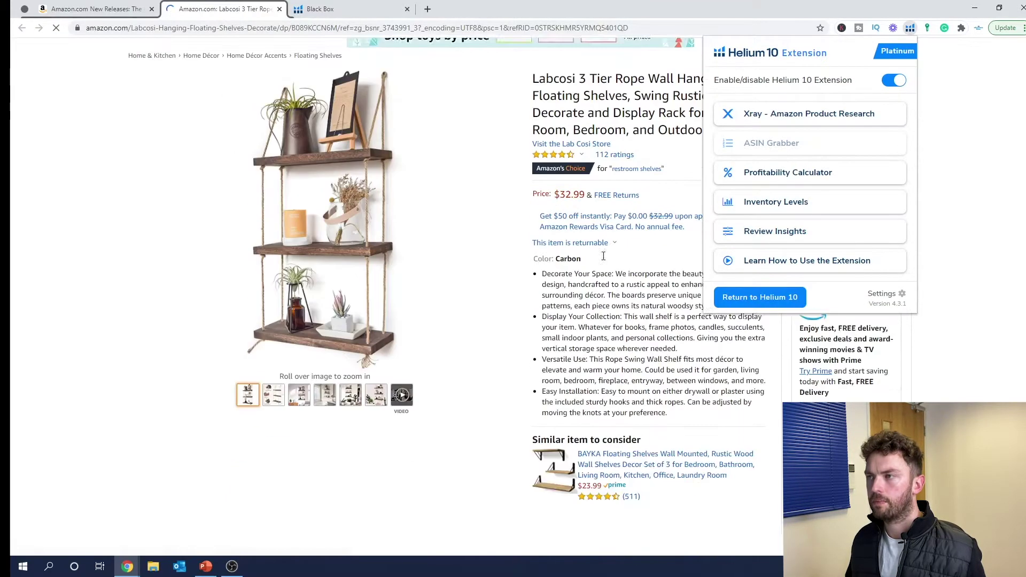
click(800, 116)
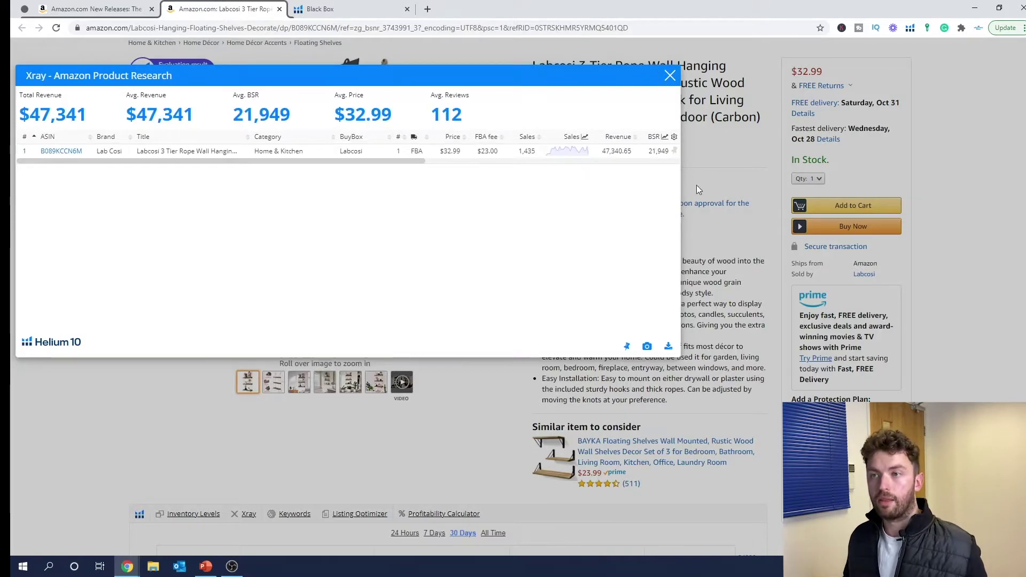
drag(408, 162, 561, 186)
click(669, 71)
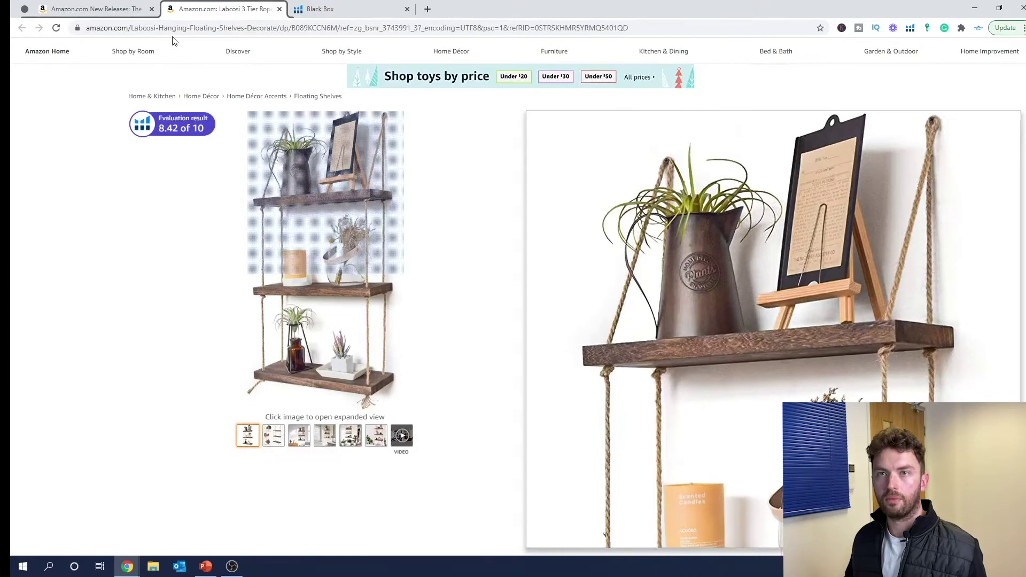
click(279, 9)
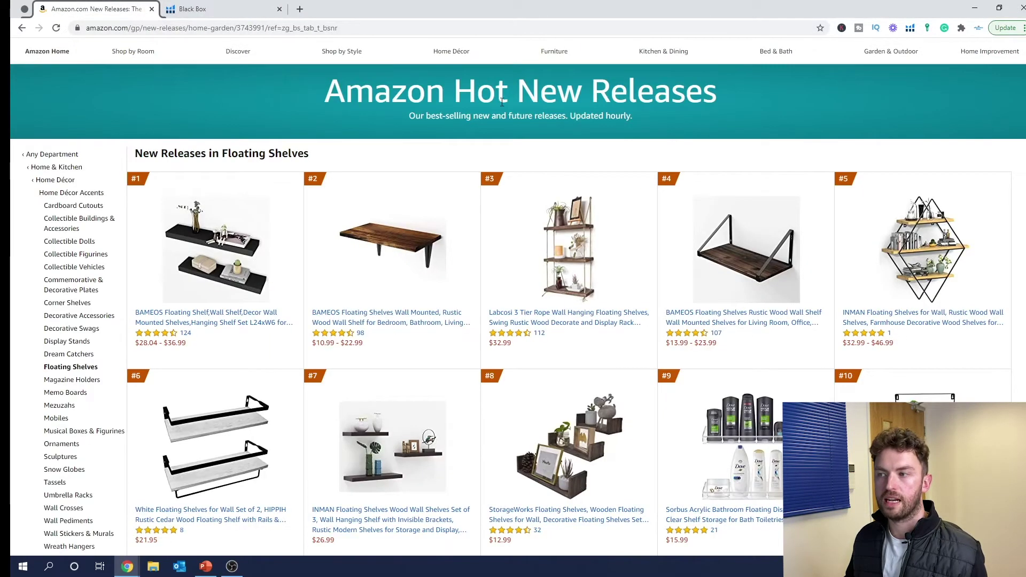
Step: Look through the Floating Shelves new releases and return to the category's best sellers
scroll(541, 332, down, 3)
scroll(541, 332, down, 4)
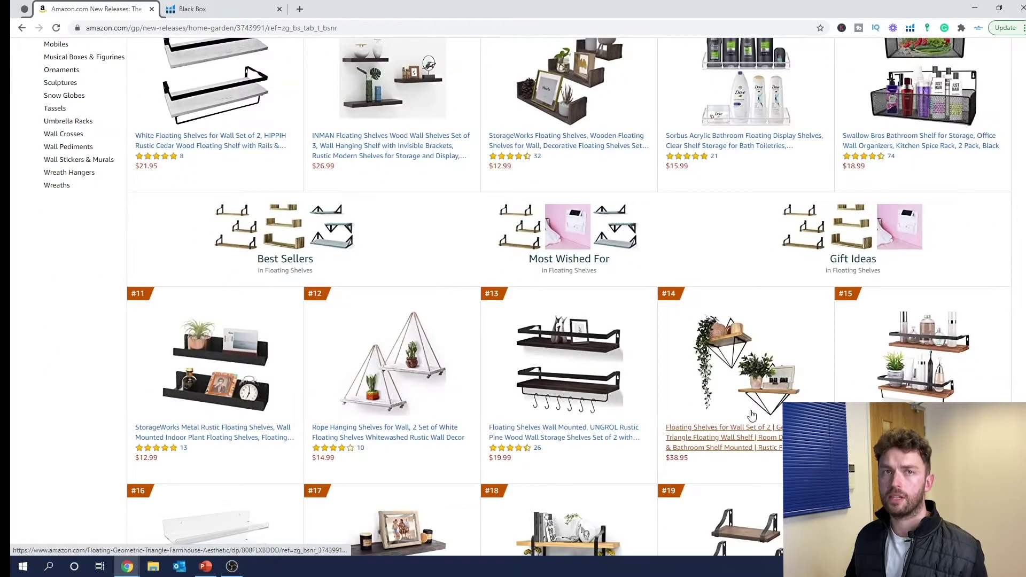
scroll(673, 404, up, 6)
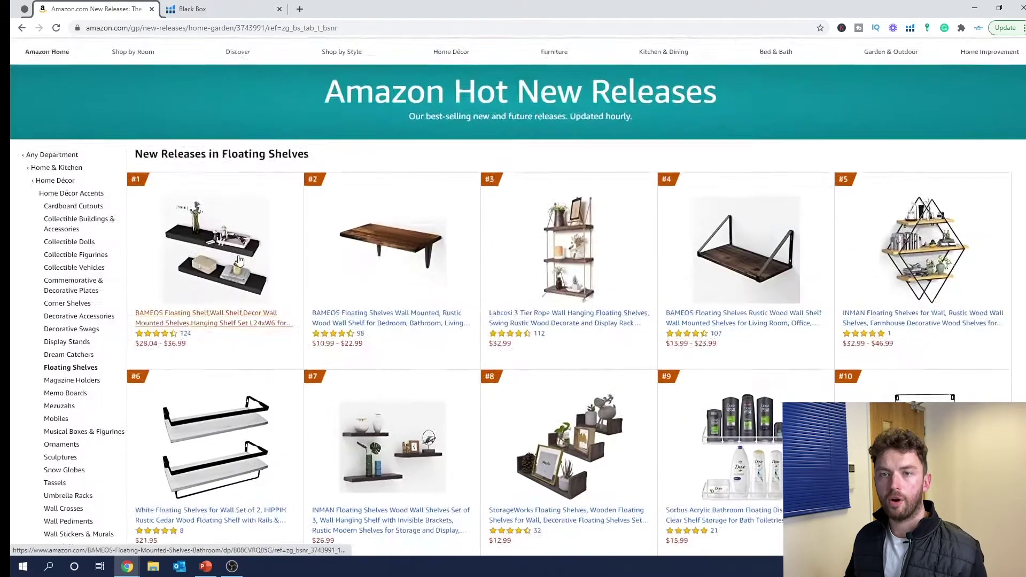
scroll(128, 368, down, 2)
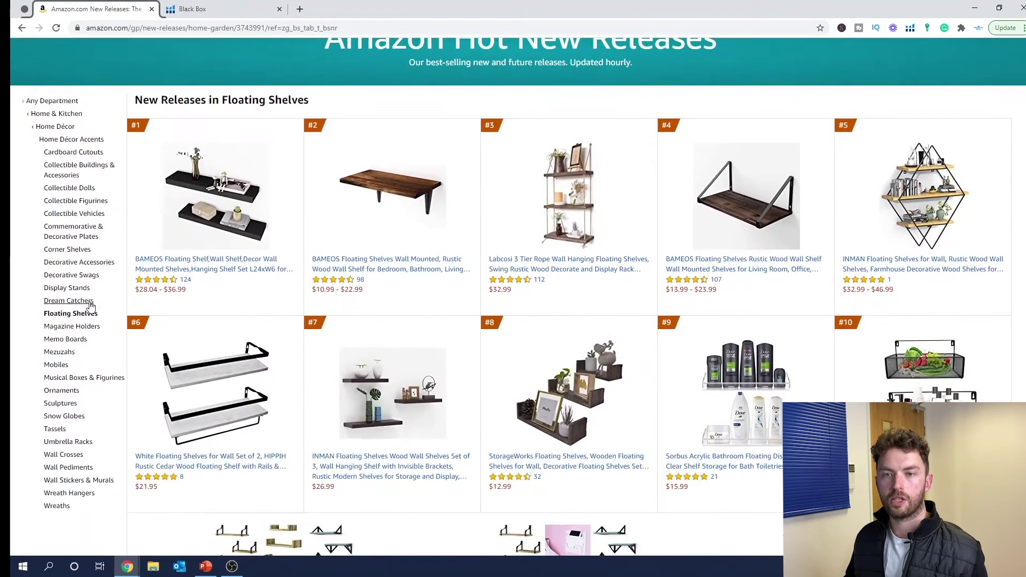
click(21, 29)
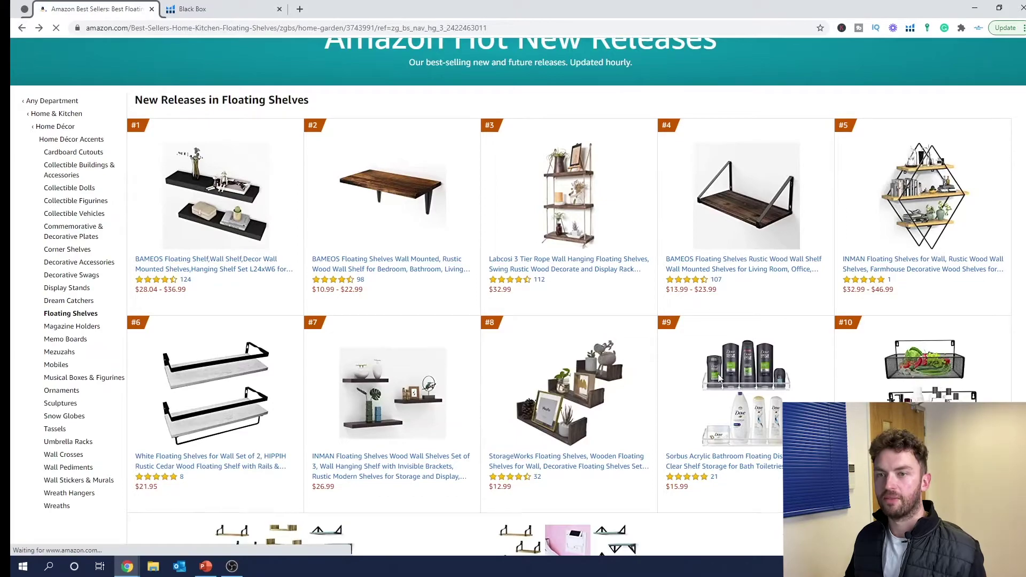
Step: Review the rest of the Floating Shelves best sellers and open page 2 of the ranking
scroll(313, 222, down, 10)
scroll(422, 261, down, 5)
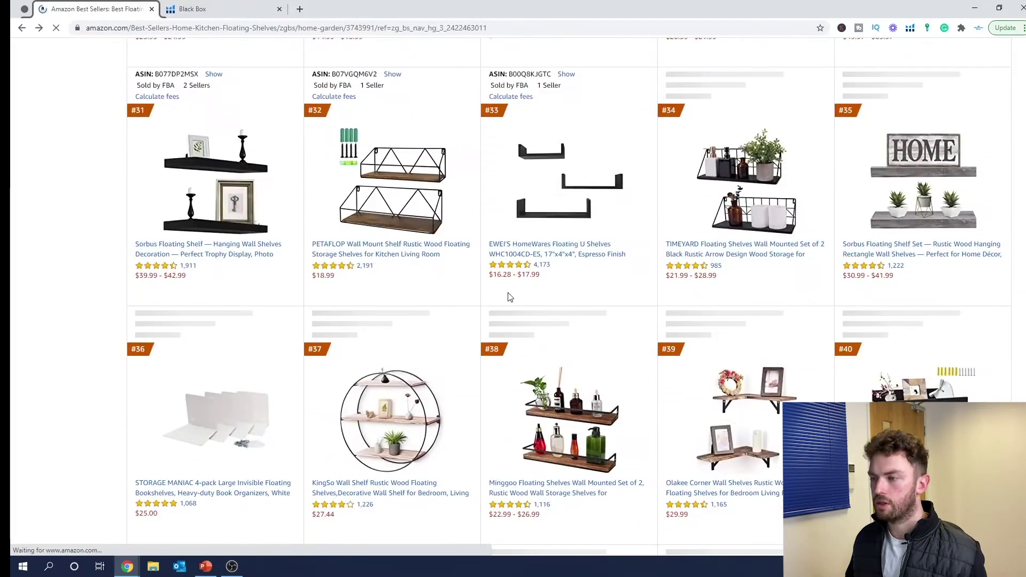
scroll(510, 297, down, 4)
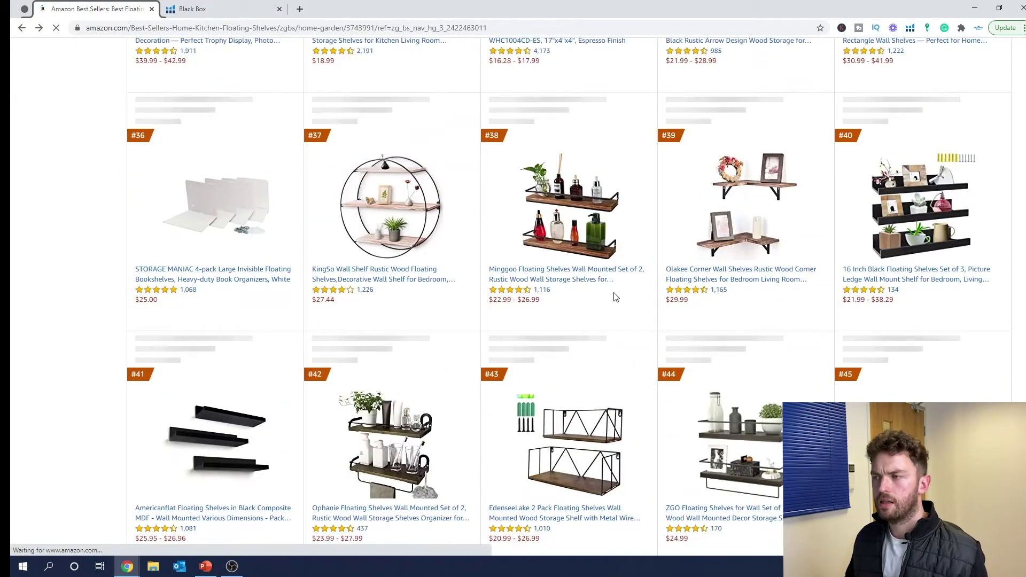
scroll(614, 299, down, 7)
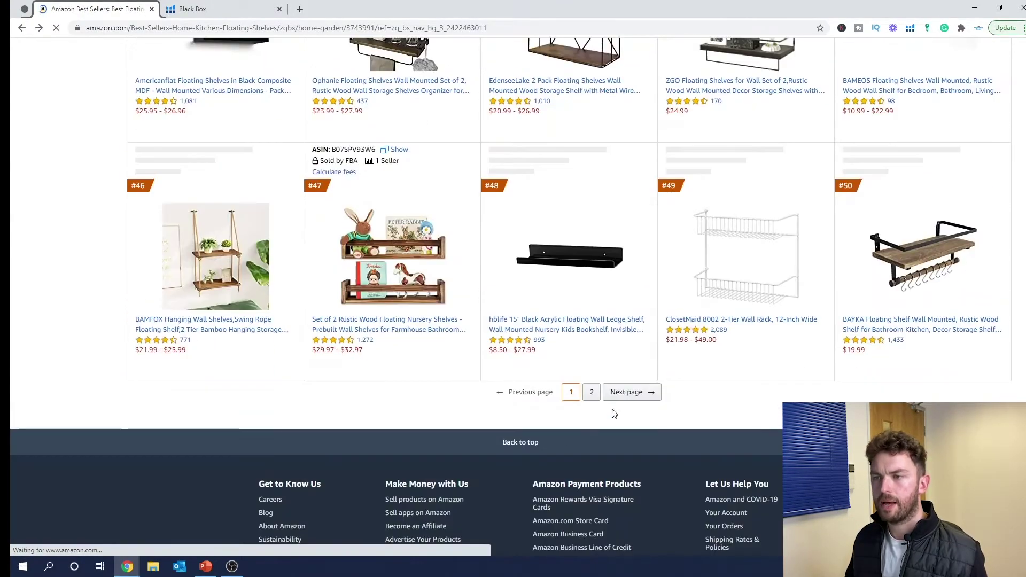
click(591, 392)
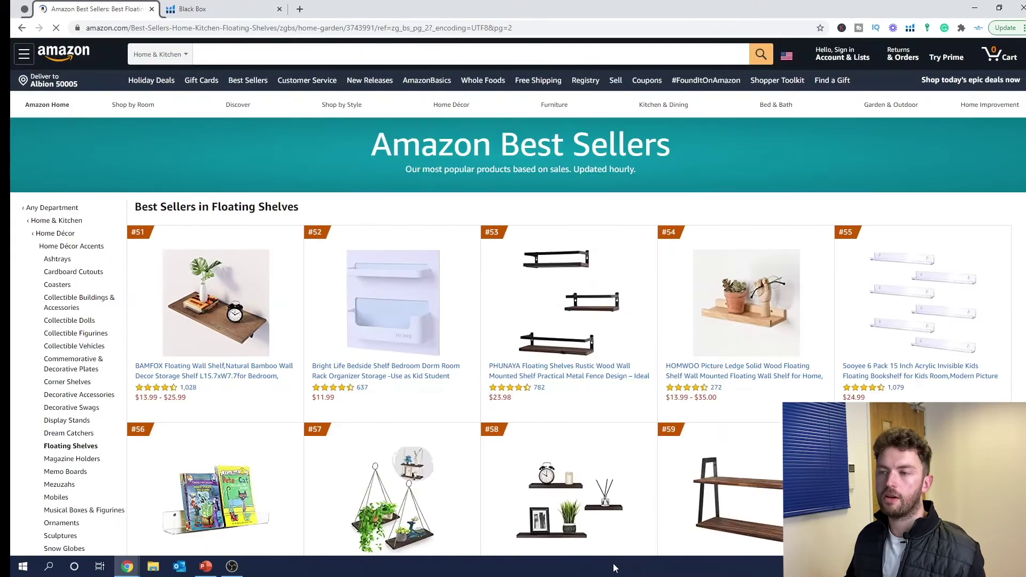
Step: Browse page 2 and open the #69 listing, the white floating shelves with golden triangle metal brackets
scroll(638, 389, down, 3)
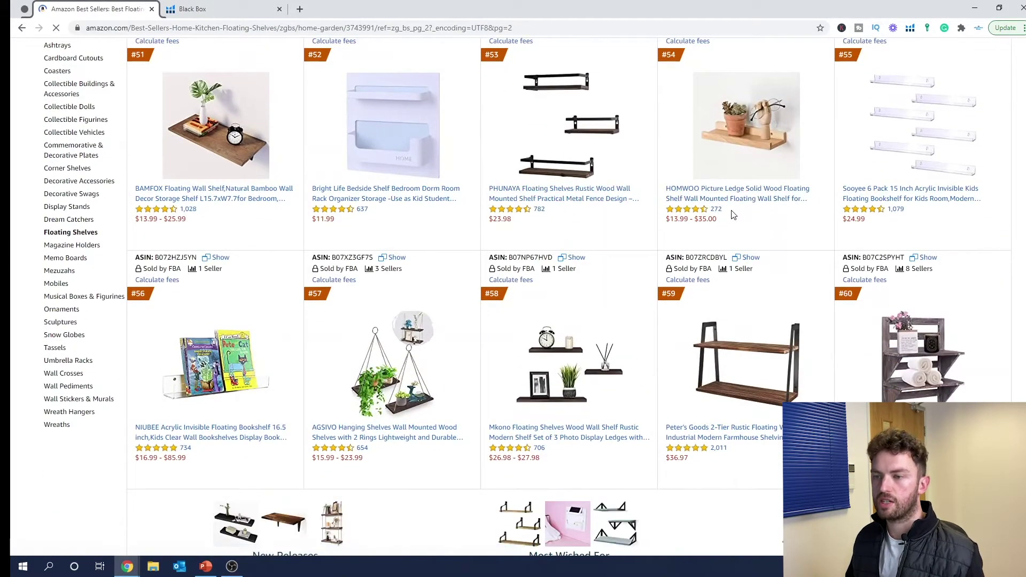
scroll(697, 336, down, 4)
scroll(698, 337, down, 6)
scroll(697, 336, down, 4)
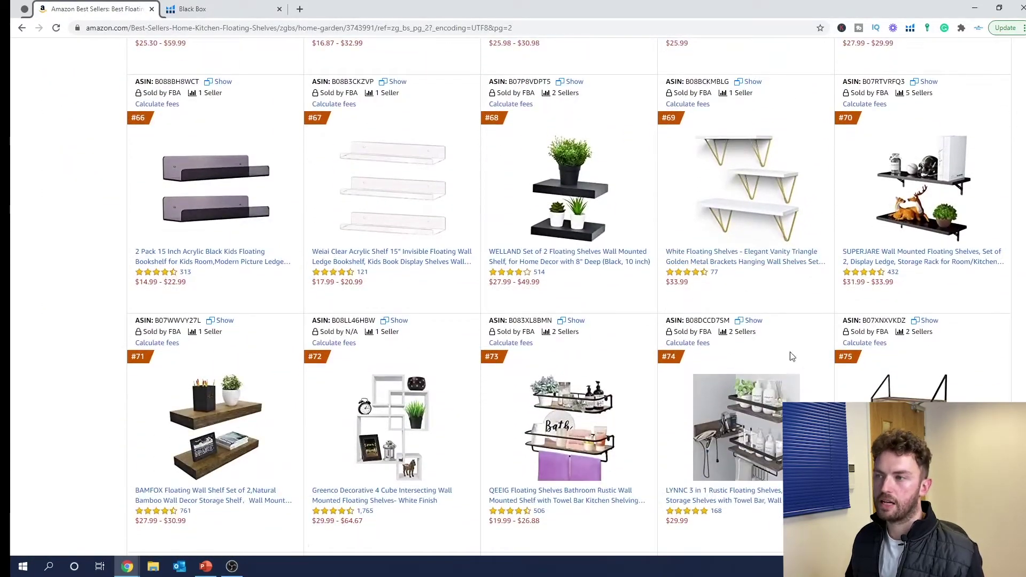
click(756, 217)
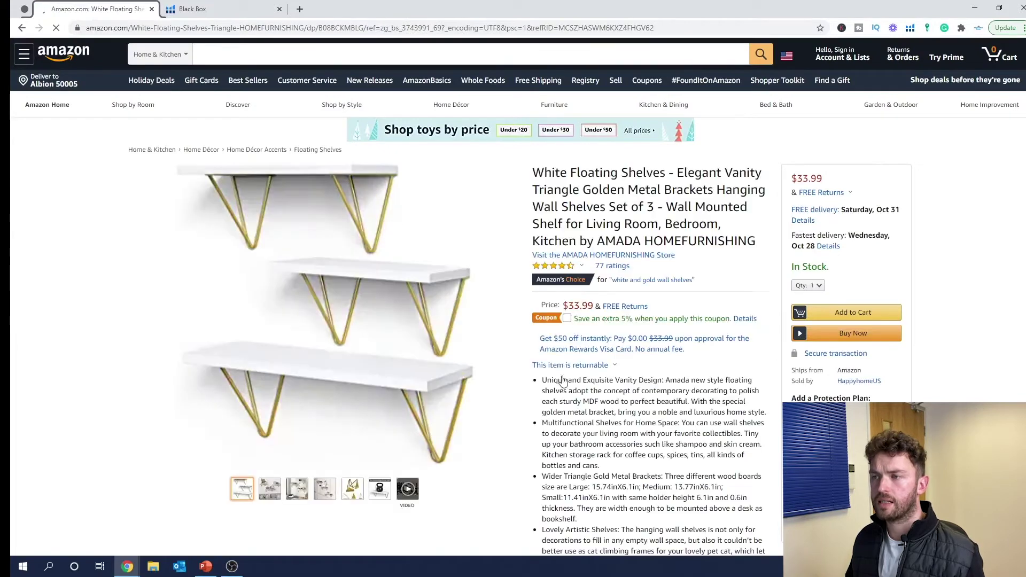
click(694, 384)
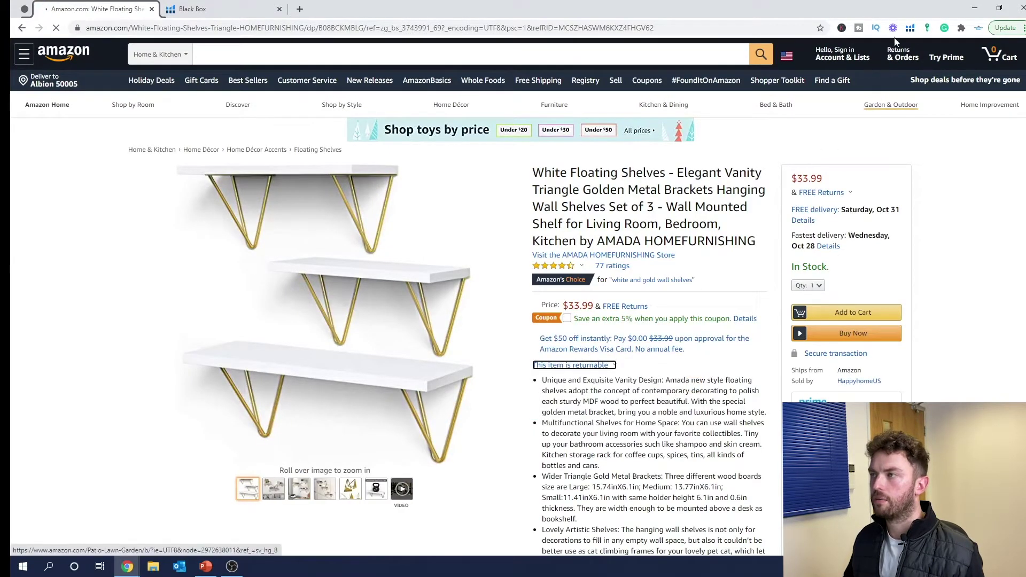
Step: Analyze the white and gold floating shelves listing with Helium 10's Xray product research and close the results
click(910, 28)
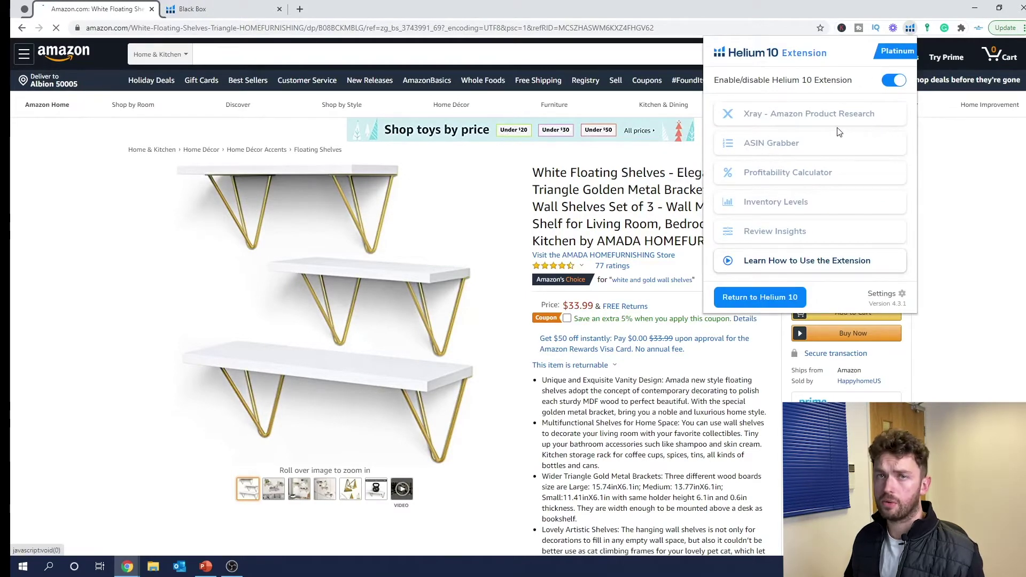
click(862, 115)
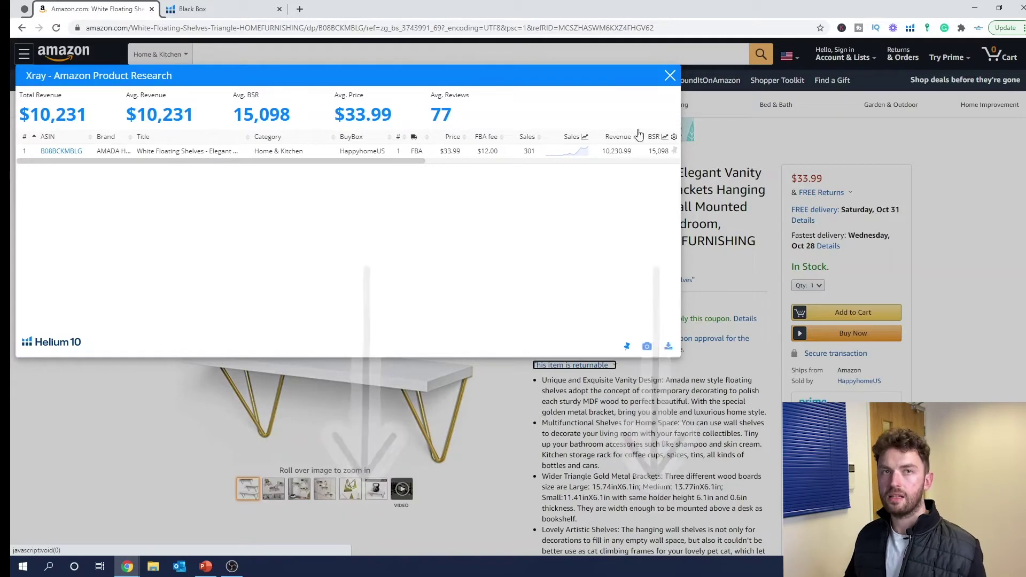
click(670, 76)
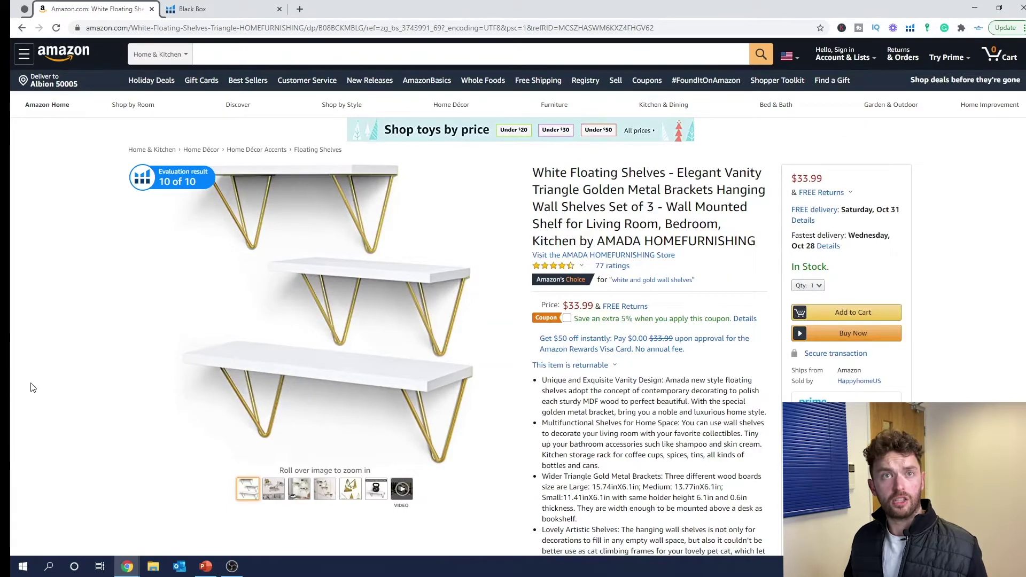
mouse_move(133, 275)
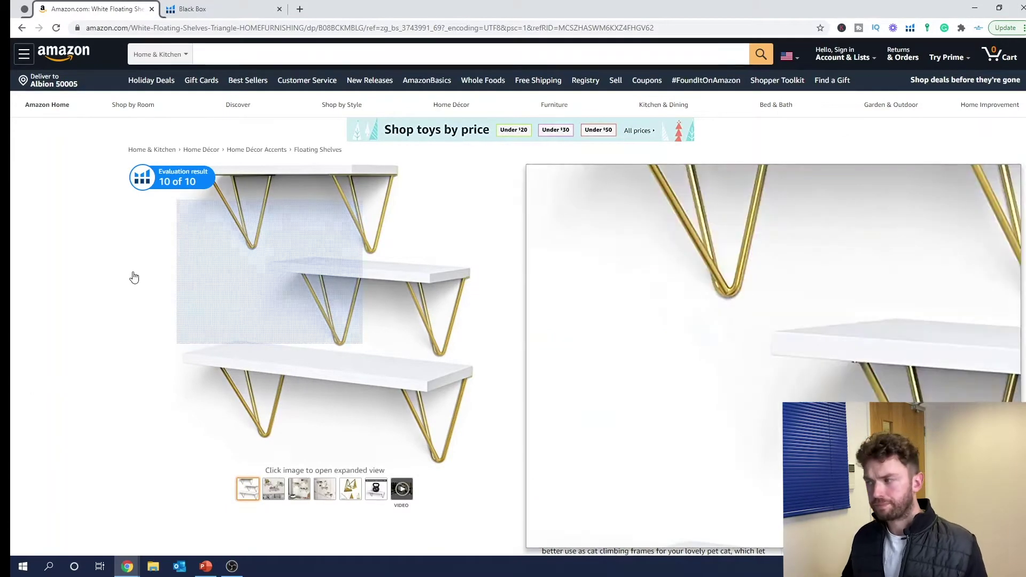
mouse_move(92, 101)
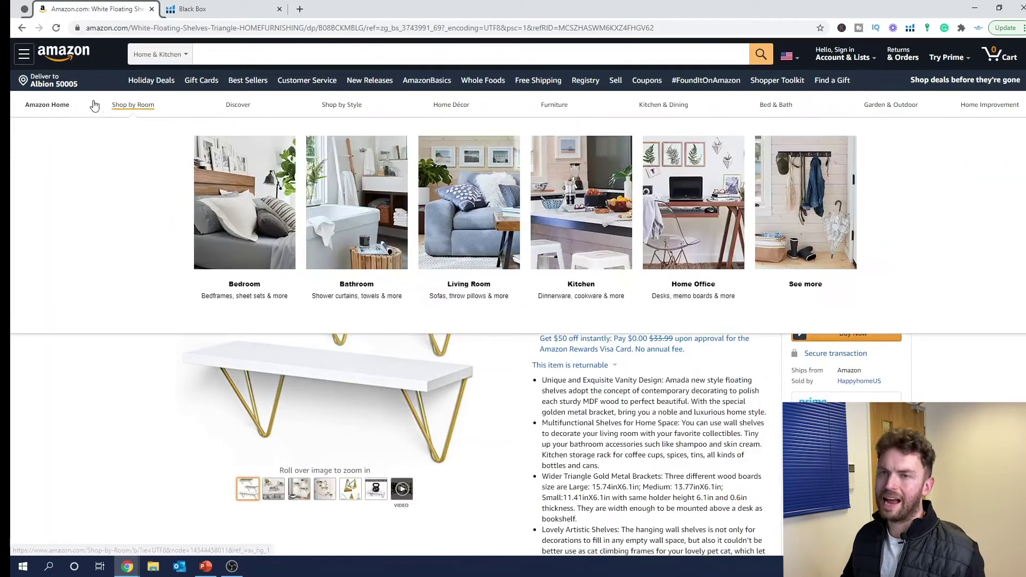
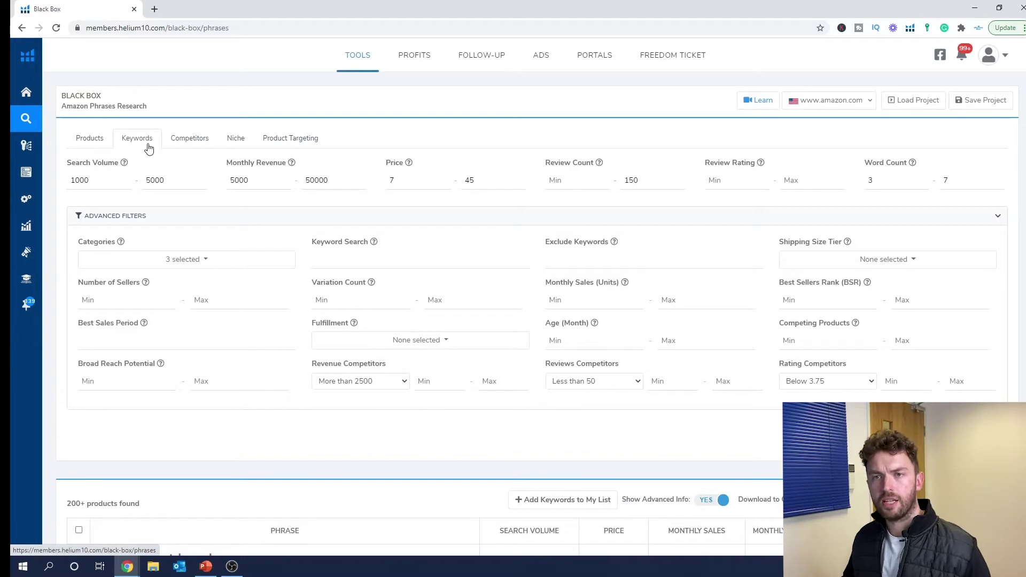
Step: Review the keyword research filters for search volume, monthly revenue, price, review count and word count
mouse_move(125, 167)
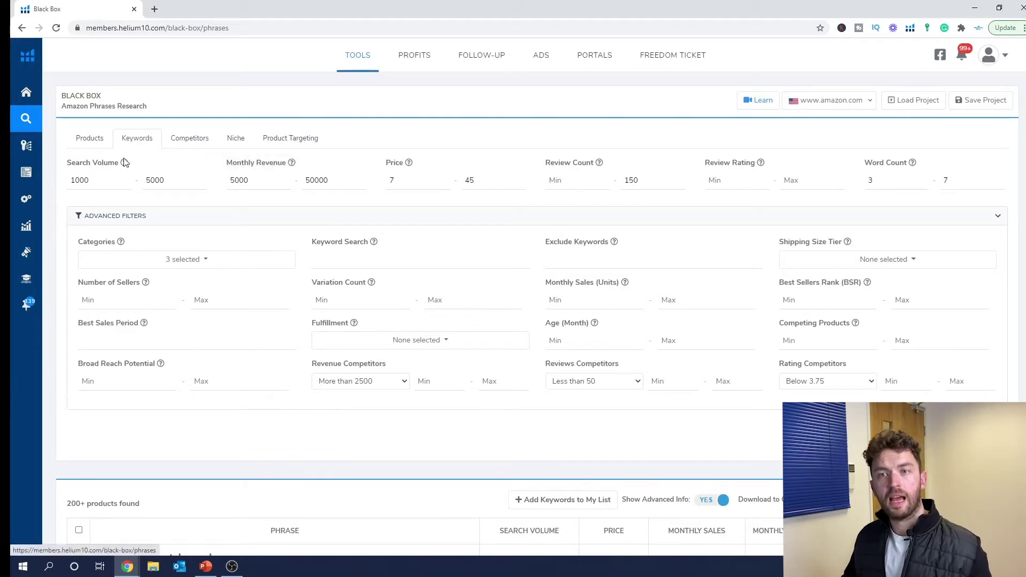
double_click(88, 180)
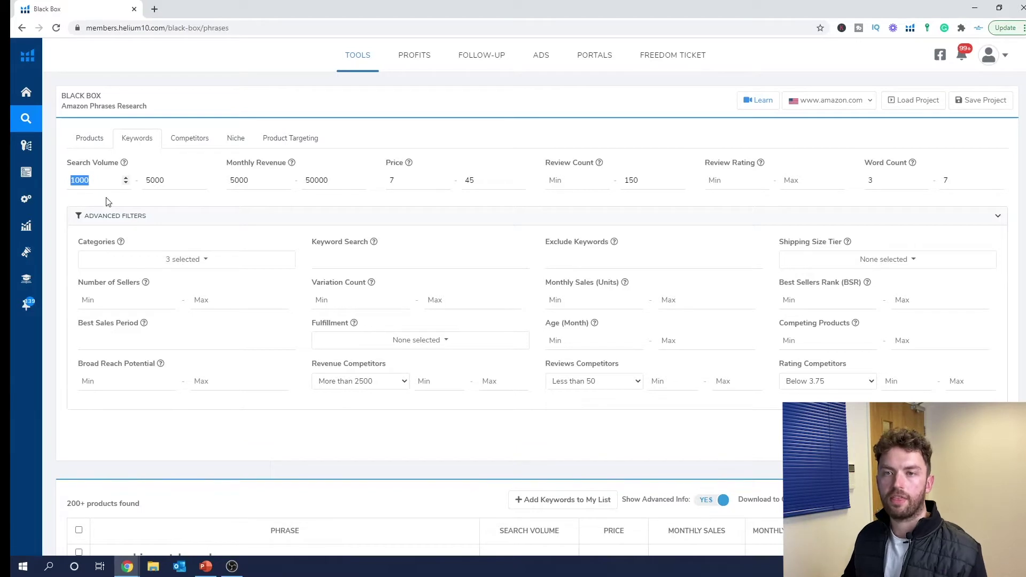
drag(179, 183, 144, 183)
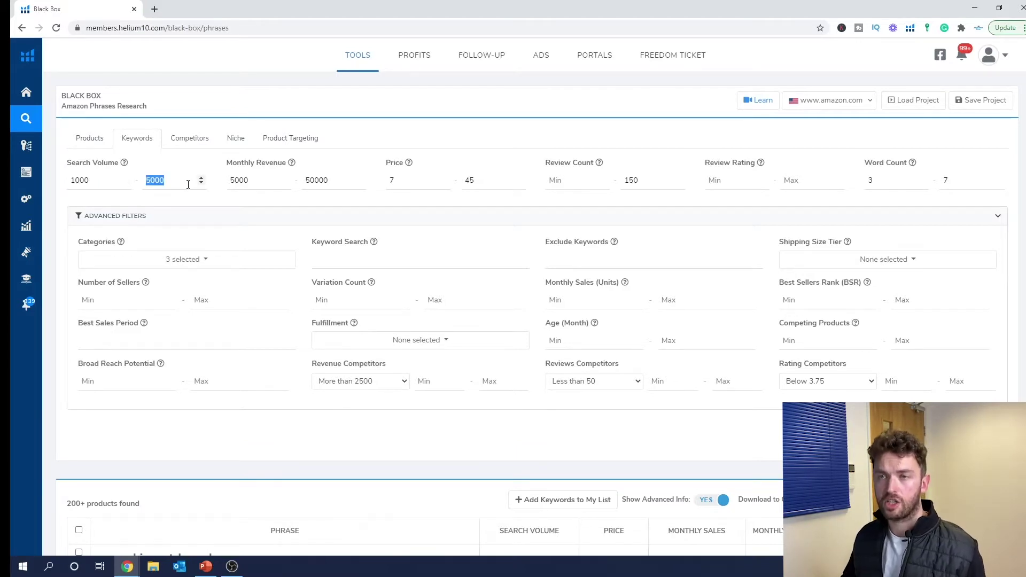
drag(270, 180, 227, 180)
drag(333, 180, 301, 180)
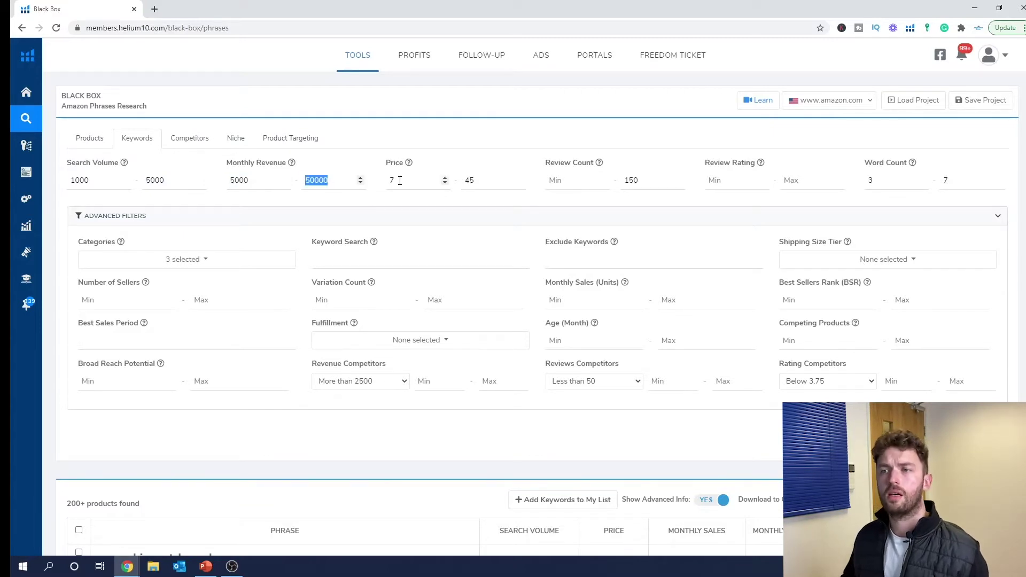
drag(404, 183, 388, 182)
drag(480, 181, 466, 174)
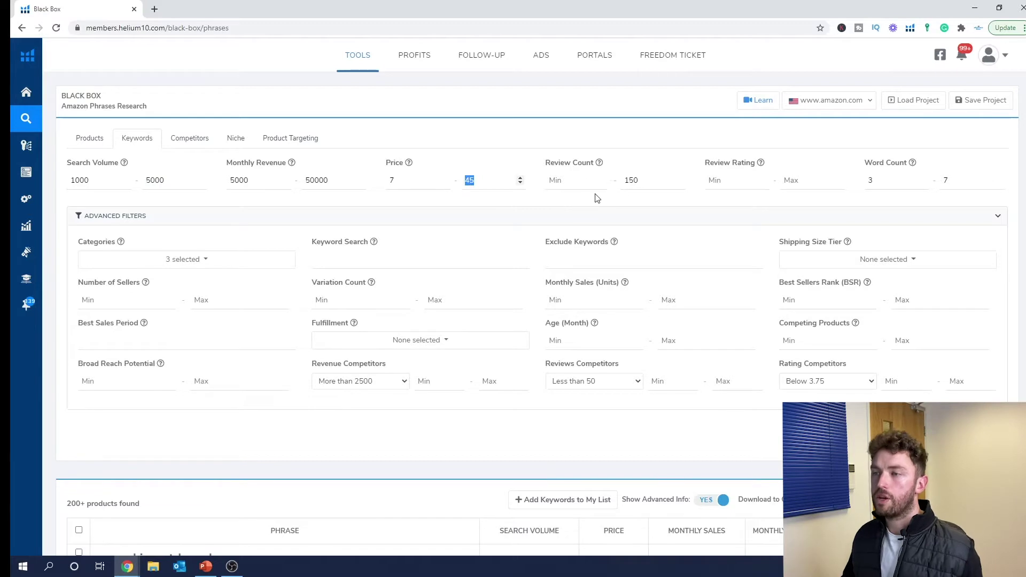
drag(623, 180, 646, 180)
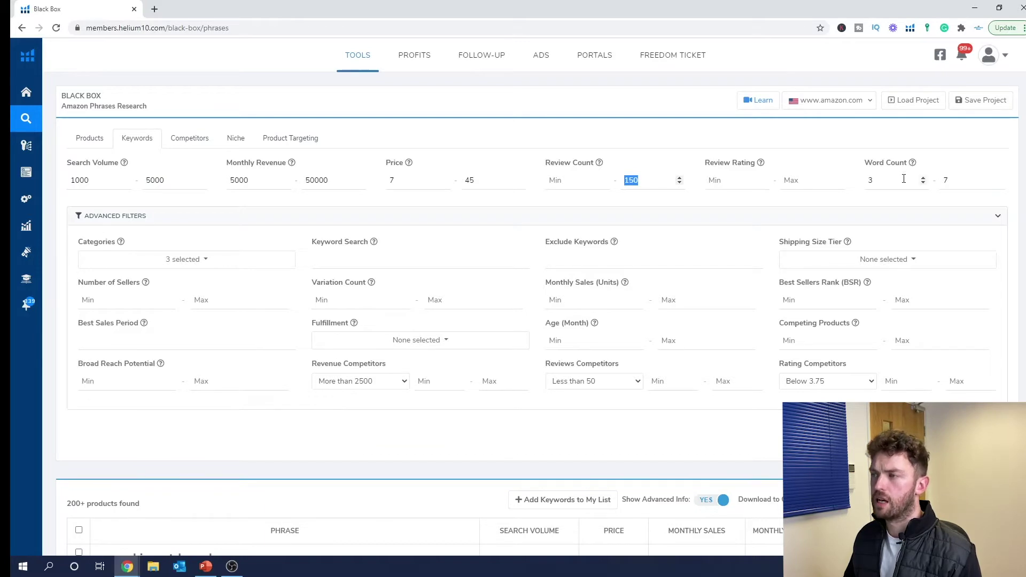
drag(904, 179, 867, 180)
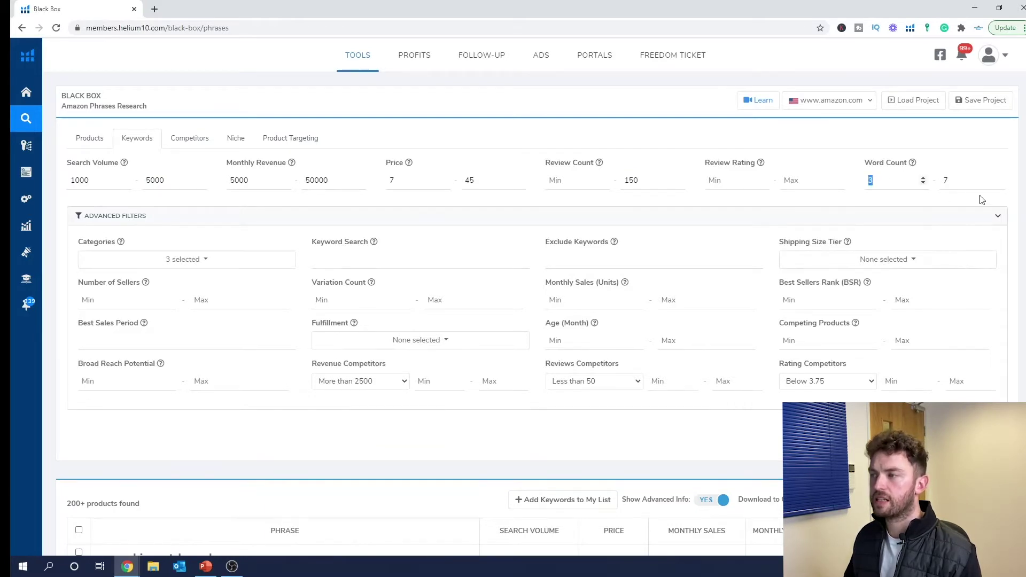
drag(986, 180, 942, 180)
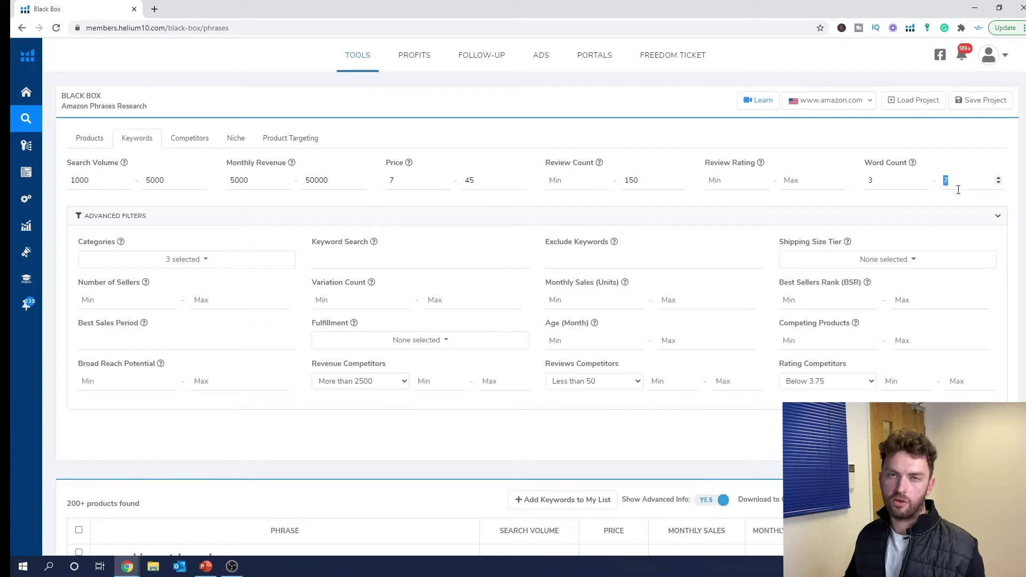
Step: Check which product categories are selected and run the keyword search with the current filters
click(297, 203)
click(203, 259)
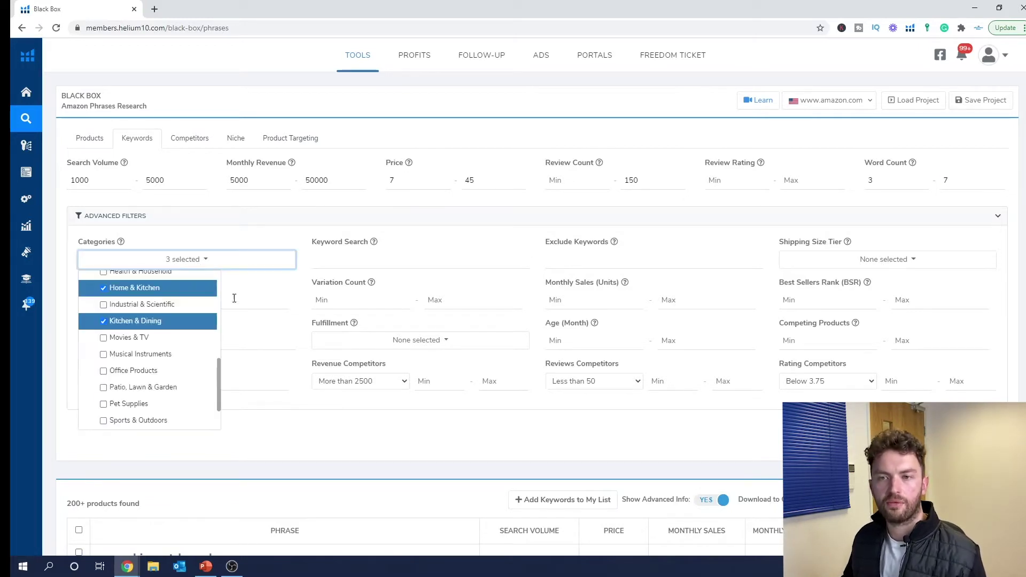
scroll(160, 326, up, 5)
scroll(147, 331, down, 5)
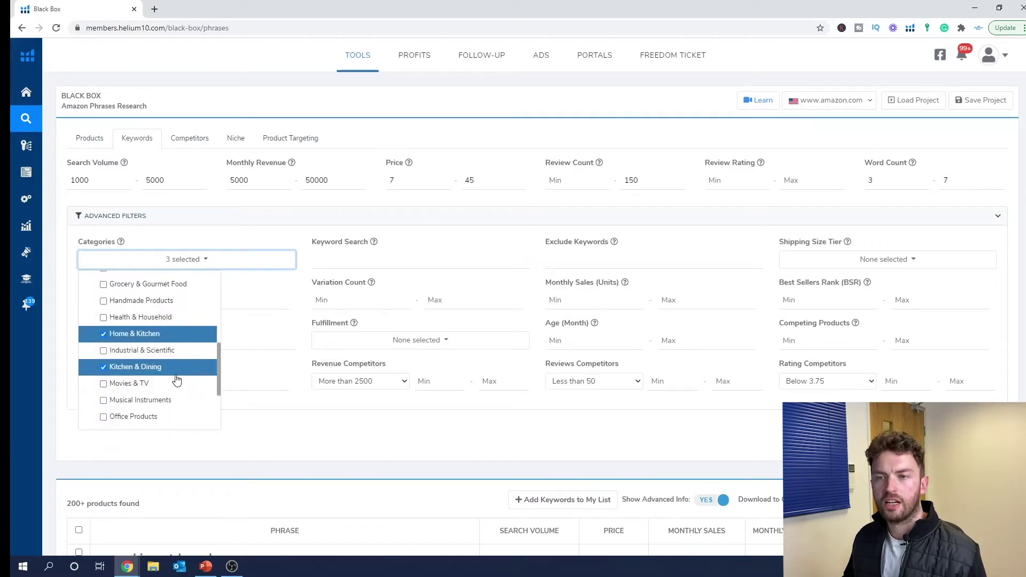
scroll(177, 378, down, 2)
scroll(240, 337, down, 1)
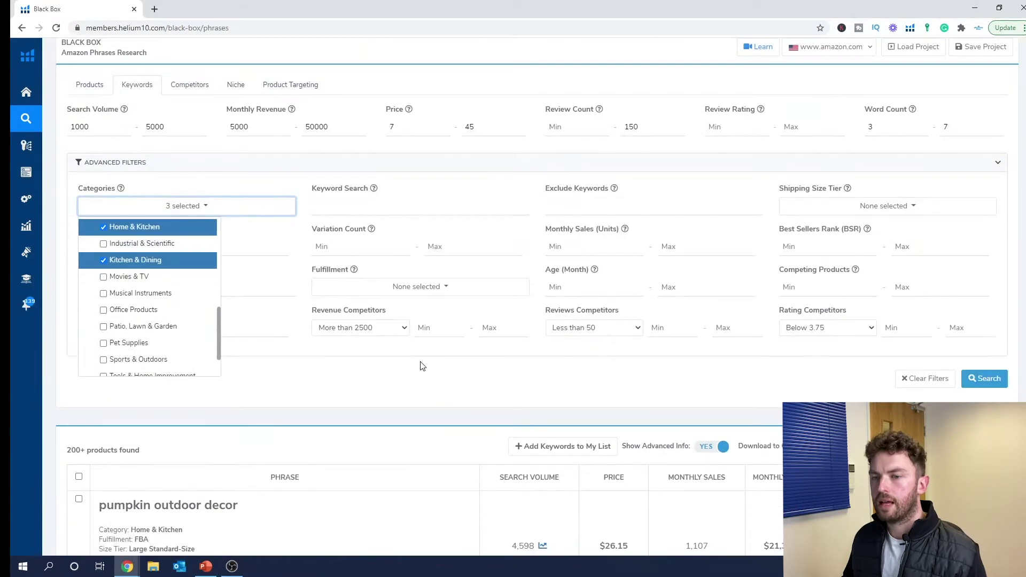
click(423, 368)
click(986, 385)
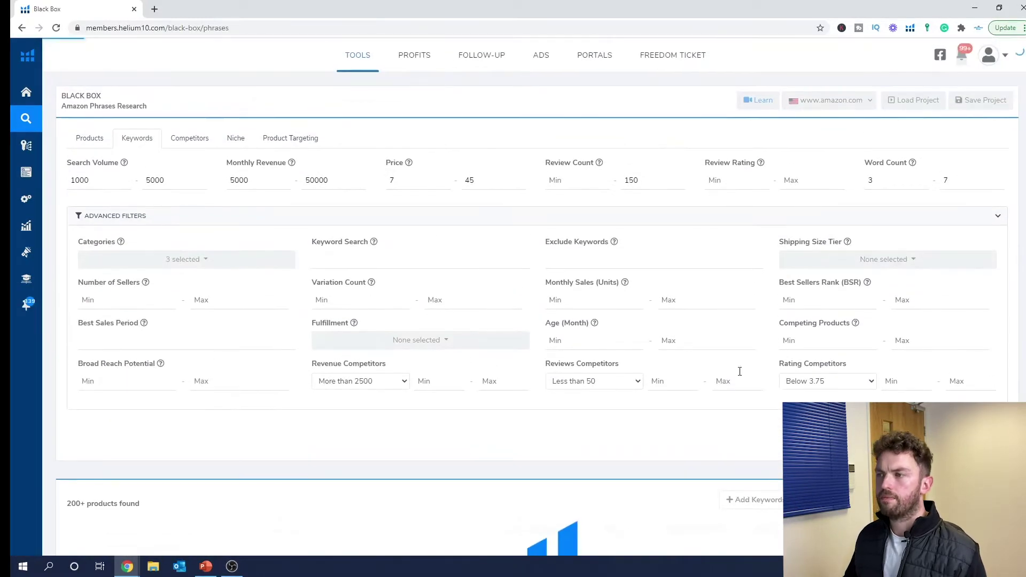
Step: Look through the first phrase results for branded and seasonal phrases, such as the one direction and hallmark christmas entries
scroll(941, 334, down, 3)
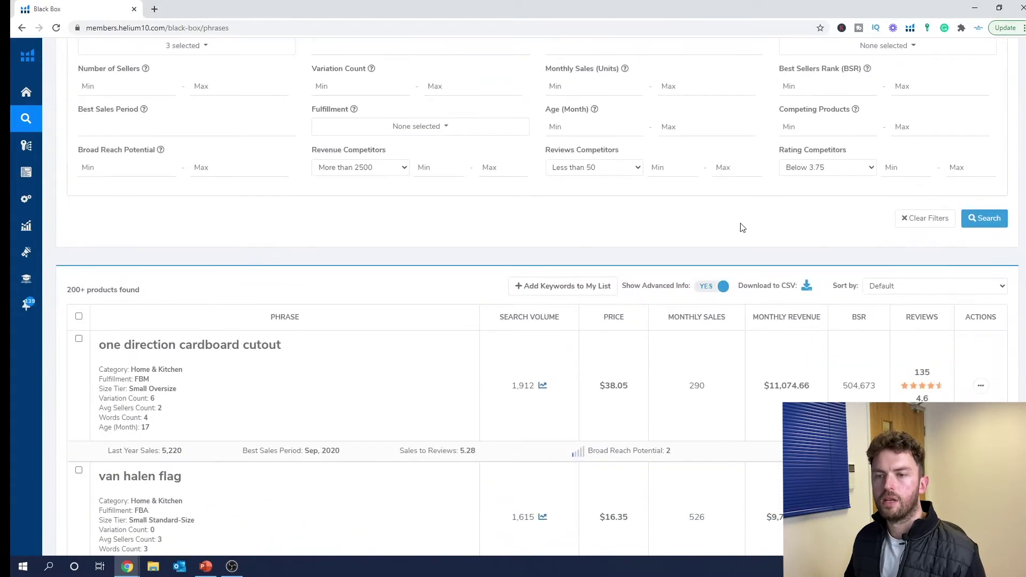
scroll(694, 222, up, 2)
scroll(684, 240, down, 3)
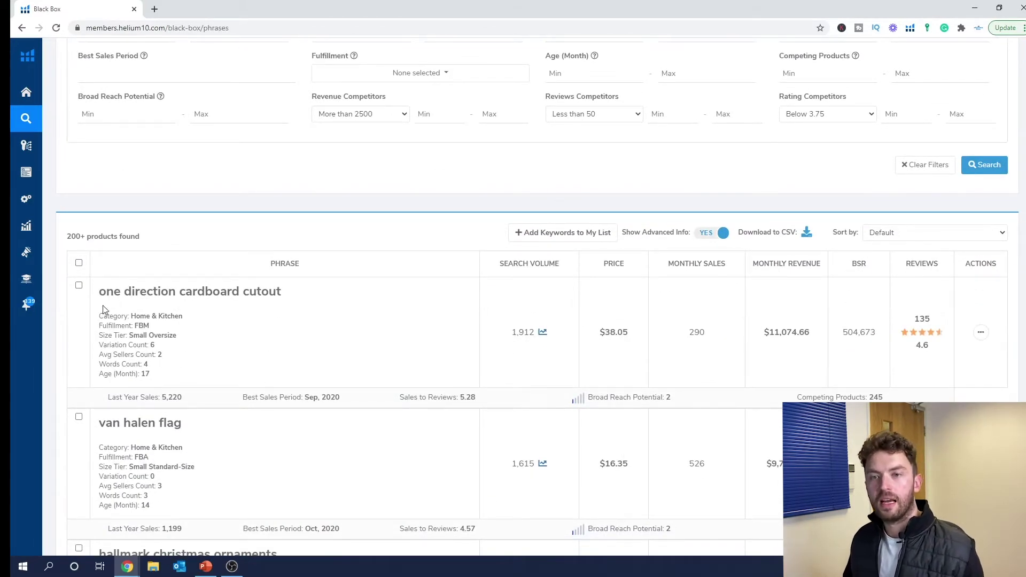
drag(101, 293, 177, 294)
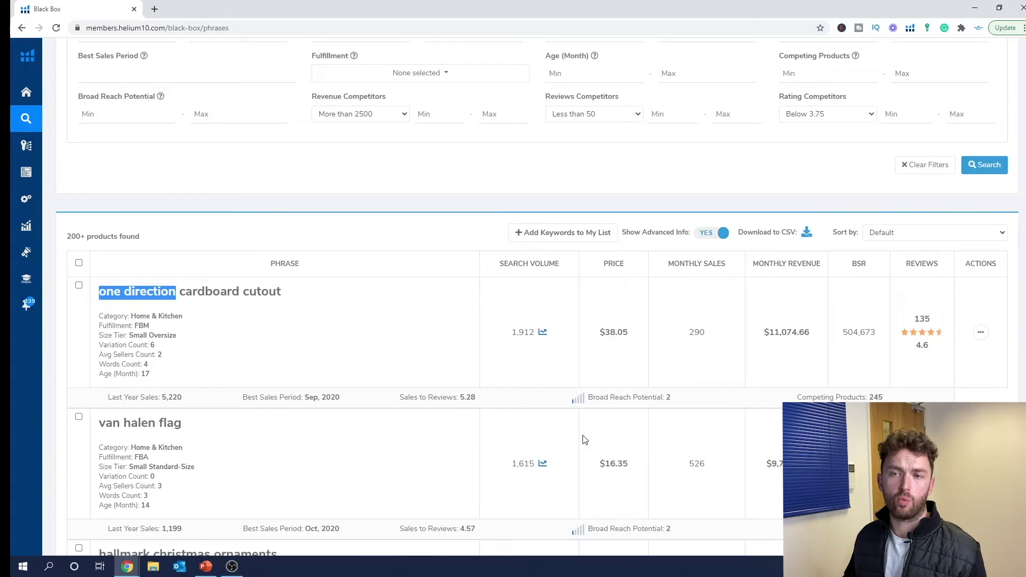
click(296, 295)
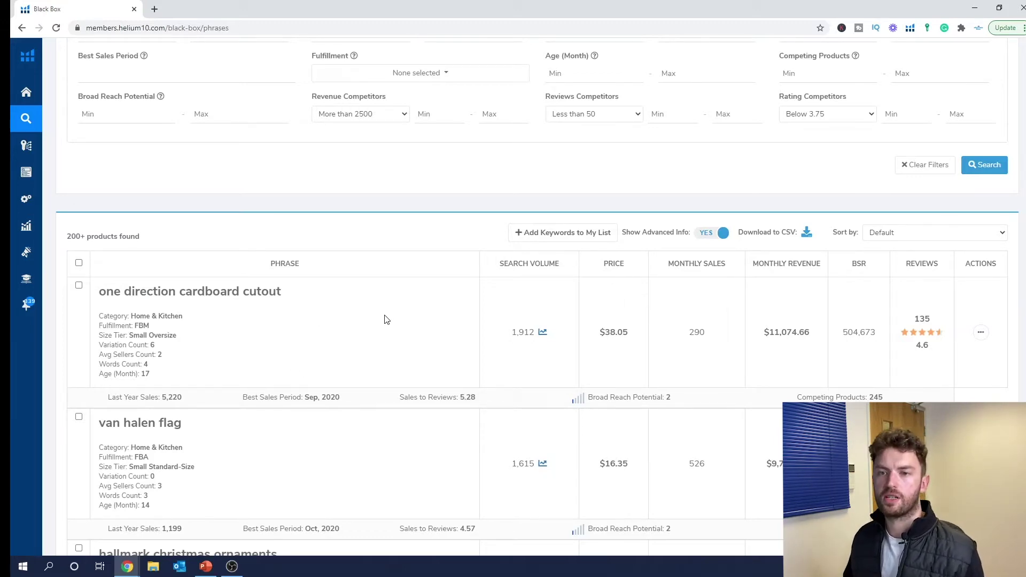
scroll(302, 298, down, 1)
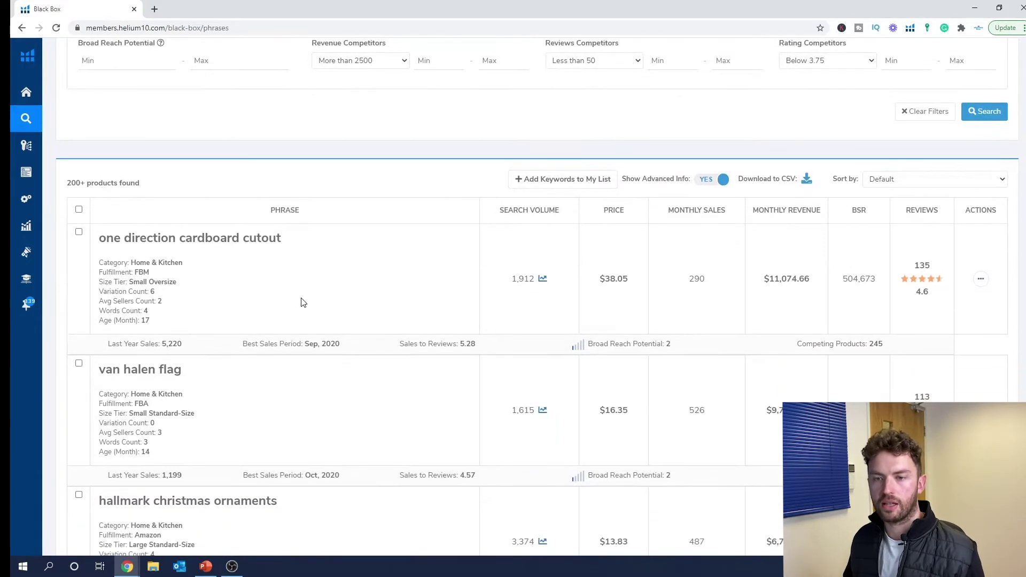
scroll(302, 302, down, 3)
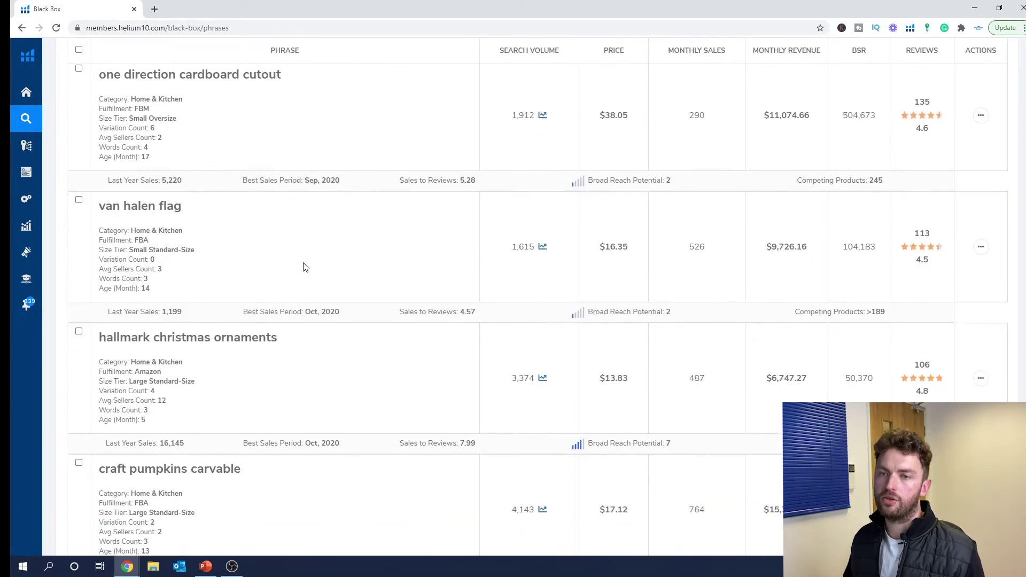
scroll(302, 267, down, 1)
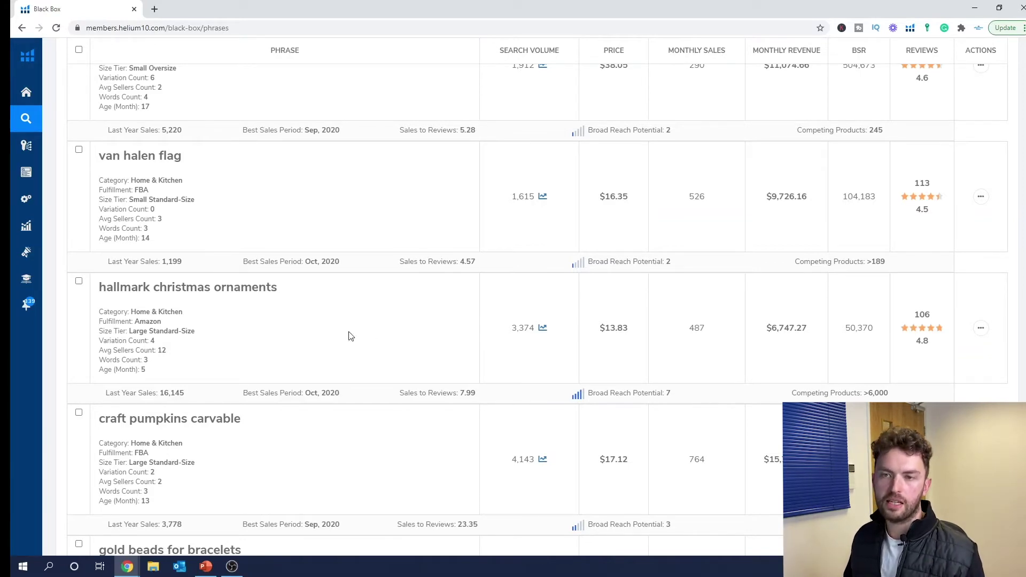
drag(209, 290, 155, 292)
Step: Enter "Christmas, pumpkin" as the keywords to exclude from the phrase search
scroll(264, 314, up, 8)
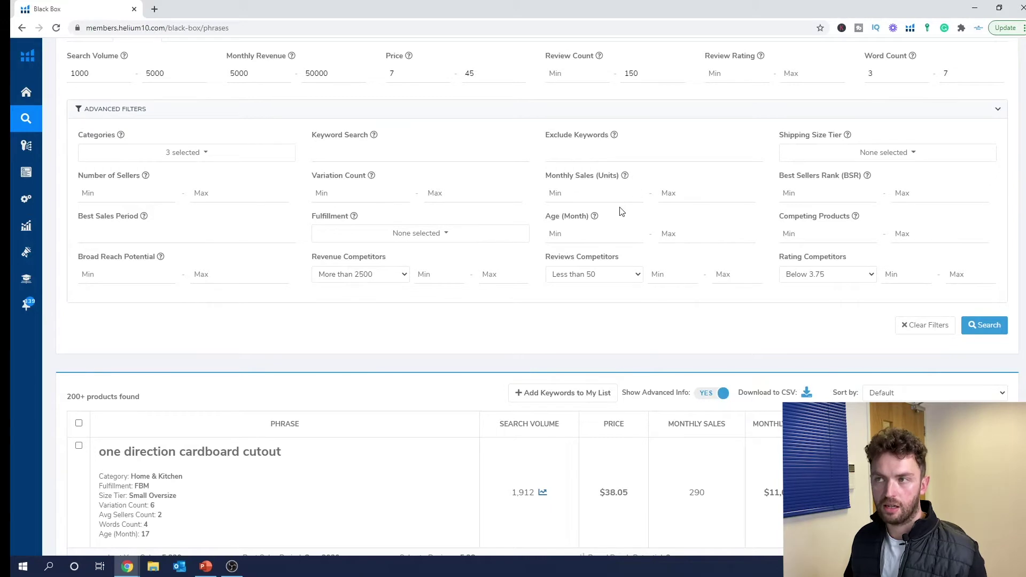
text(Find Low Competition "Amazon" Products Quickly)
drag(710, 155, 576, 175)
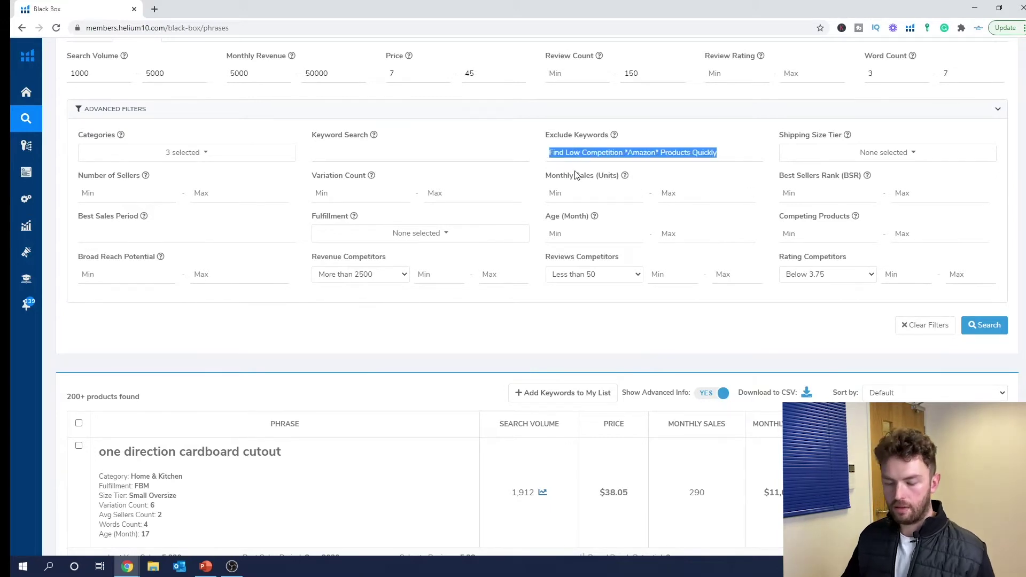
text(Chr)
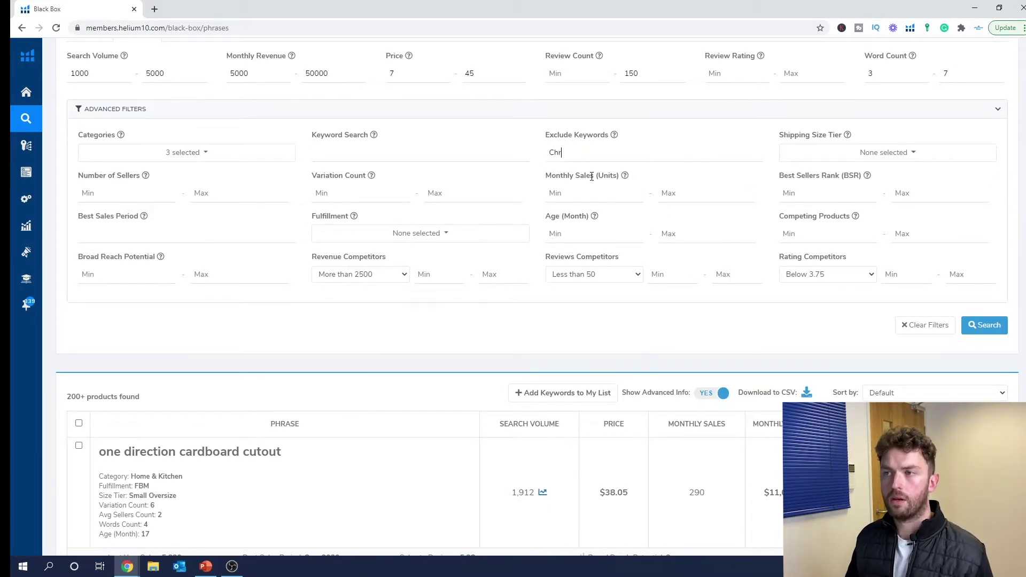
text(istmas, pumpkin)
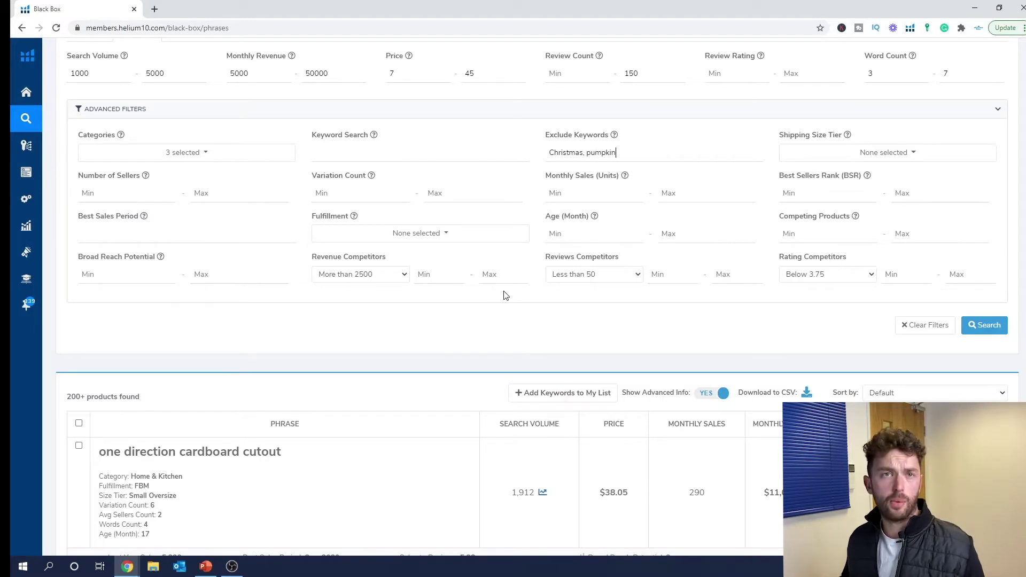
Step: Examine the sales-to-reviews ratios of the first phrases, including one direction cardboard cutout and van halen flag
scroll(272, 385, down, 5)
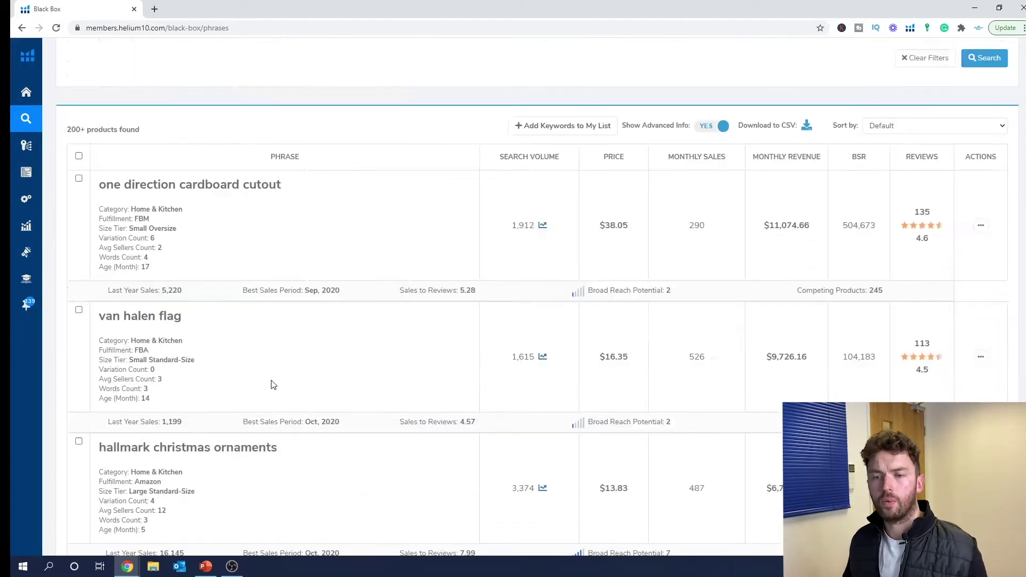
scroll(273, 385, down, 2)
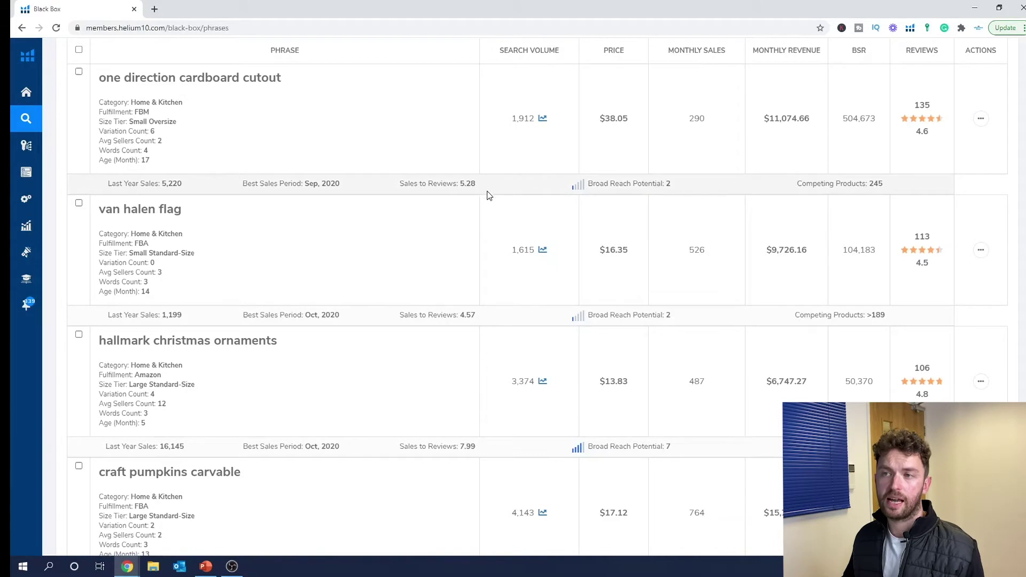
drag(401, 184, 475, 187)
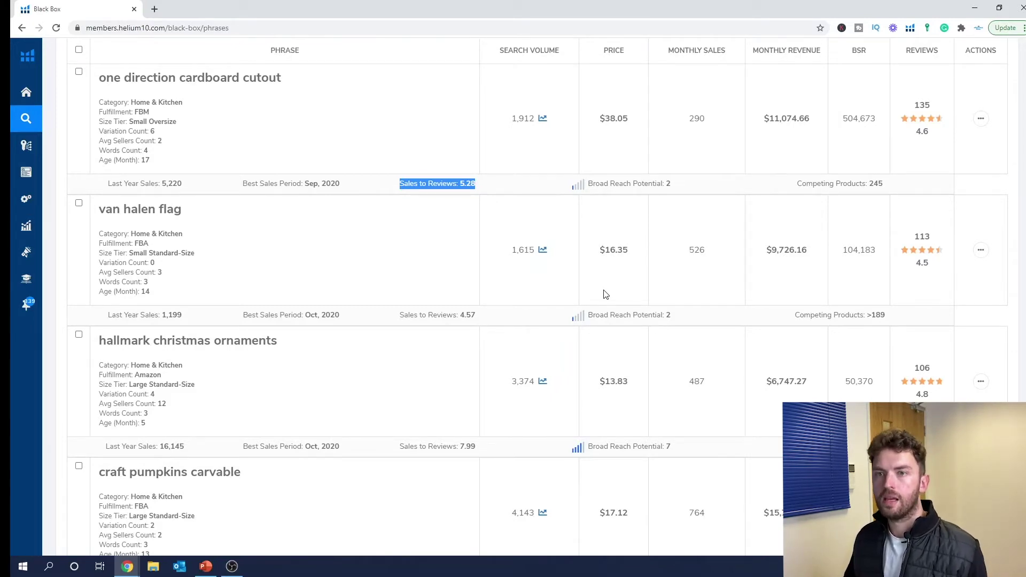
click(374, 251)
scroll(372, 252, down, 2)
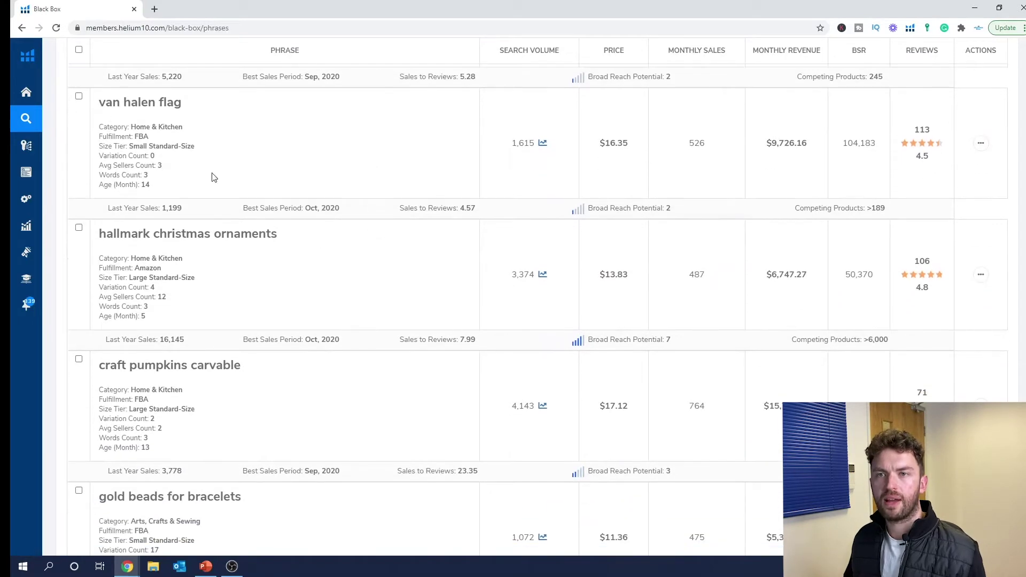
scroll(264, 140, down, 1)
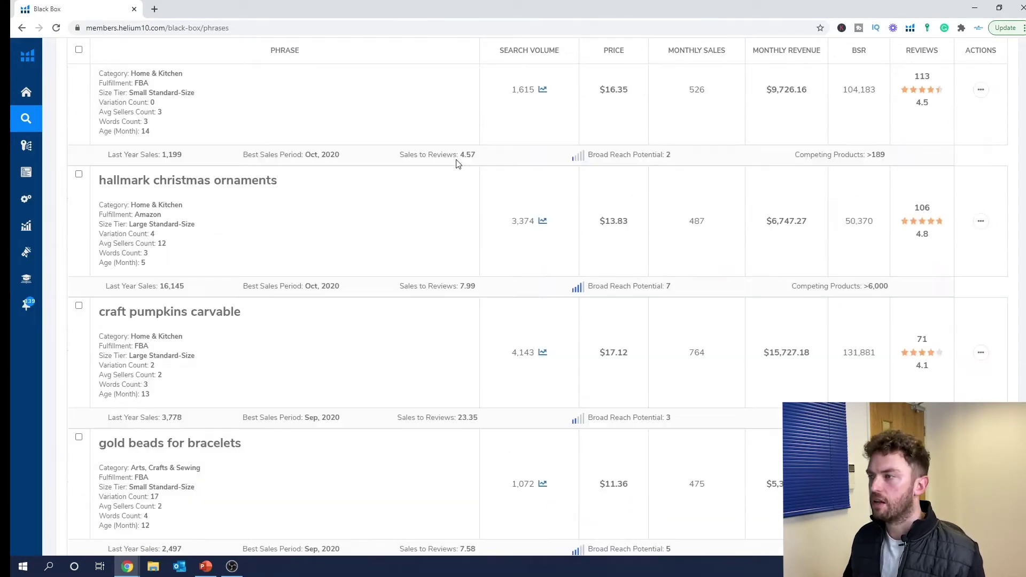
scroll(393, 187, up, 3)
scroll(380, 194, down, 3)
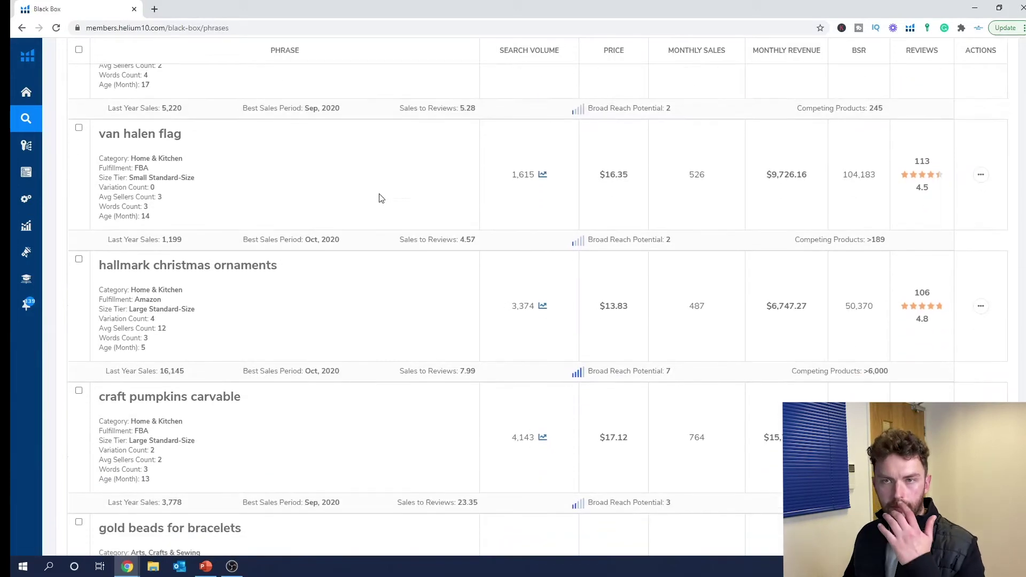
Step: Browse further through the phrase results, comparing search volume, price, revenue and reviews from craft pumpkins carvable onward
scroll(281, 195, down, 3)
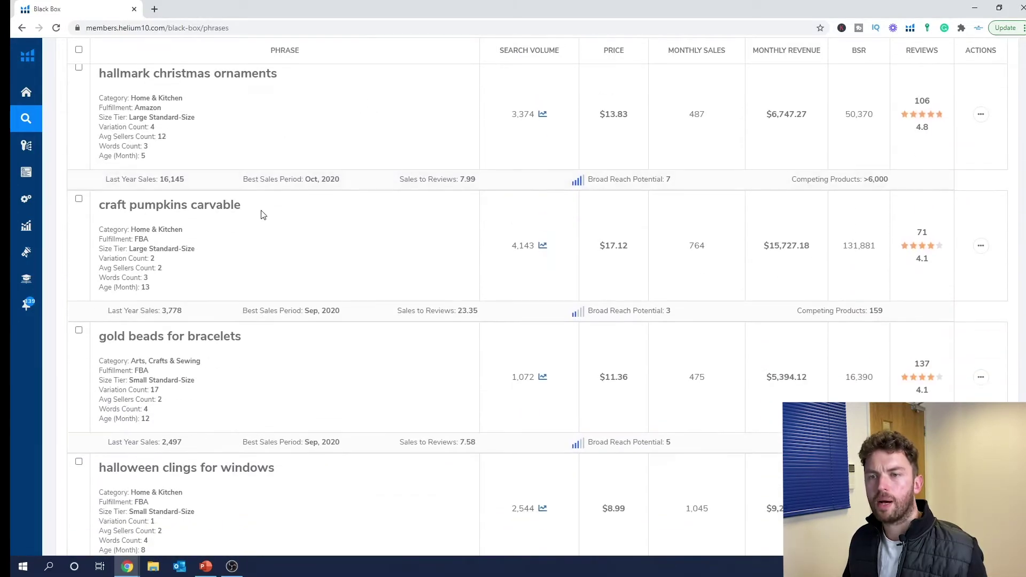
scroll(259, 217, down, 1)
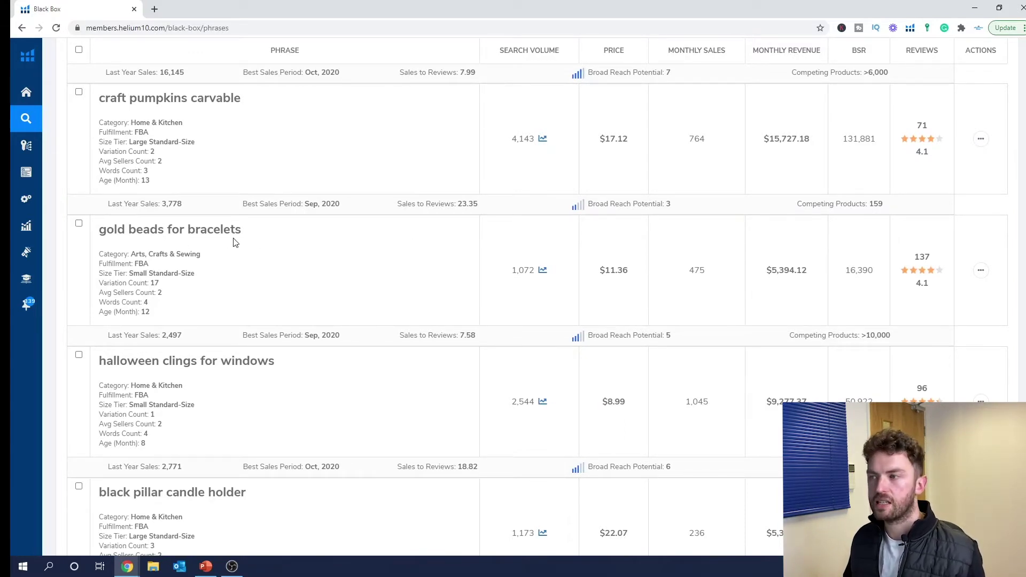
scroll(406, 241, down, 3)
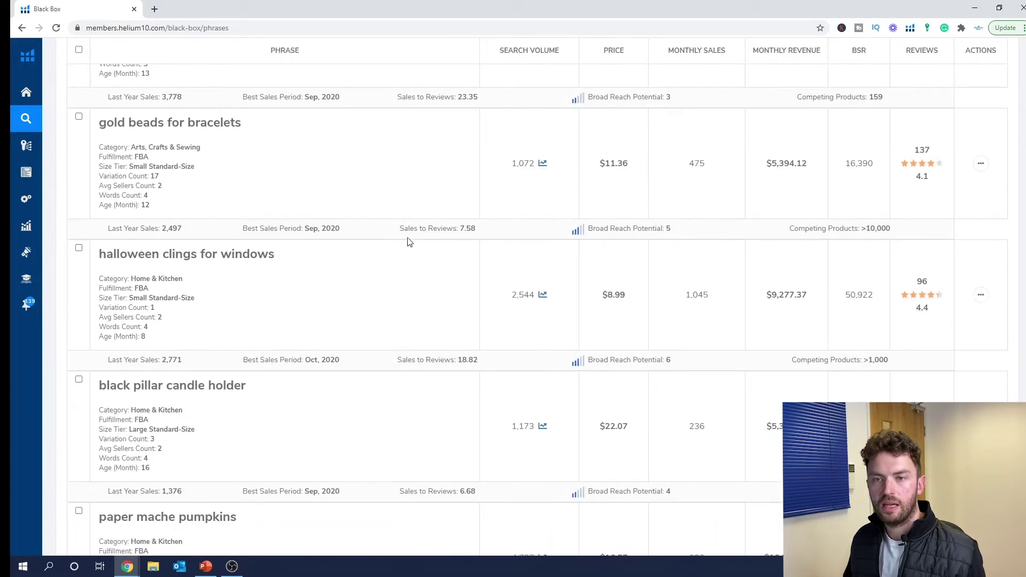
scroll(260, 230, down, 1)
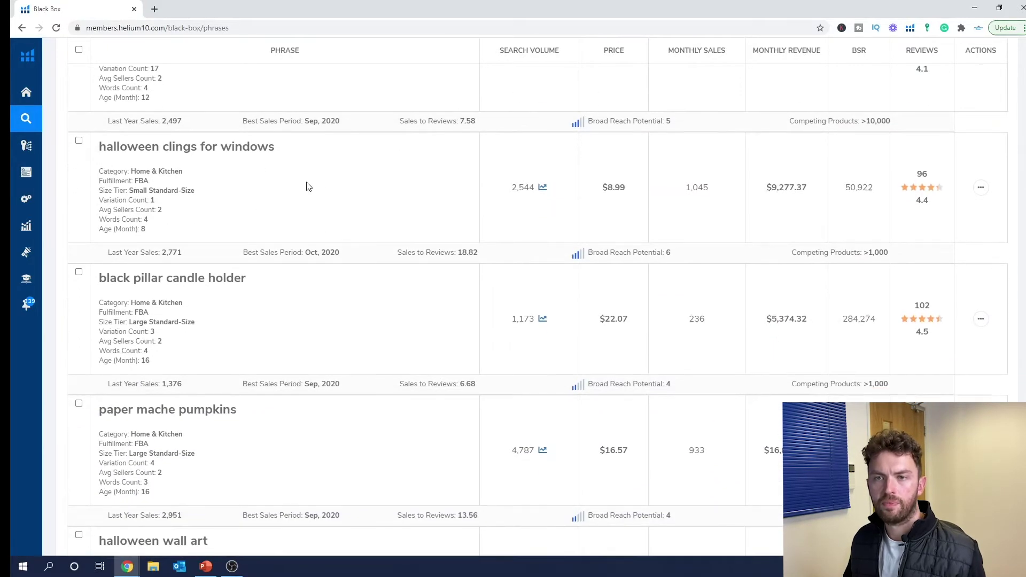
scroll(305, 188, down, 1)
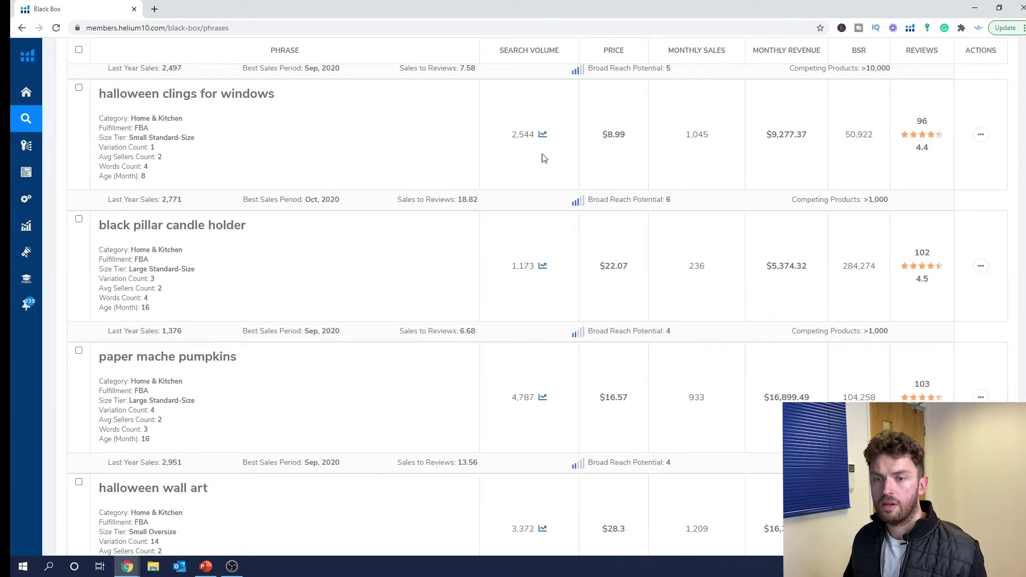
scroll(389, 303, down, 3)
scroll(390, 304, down, 9)
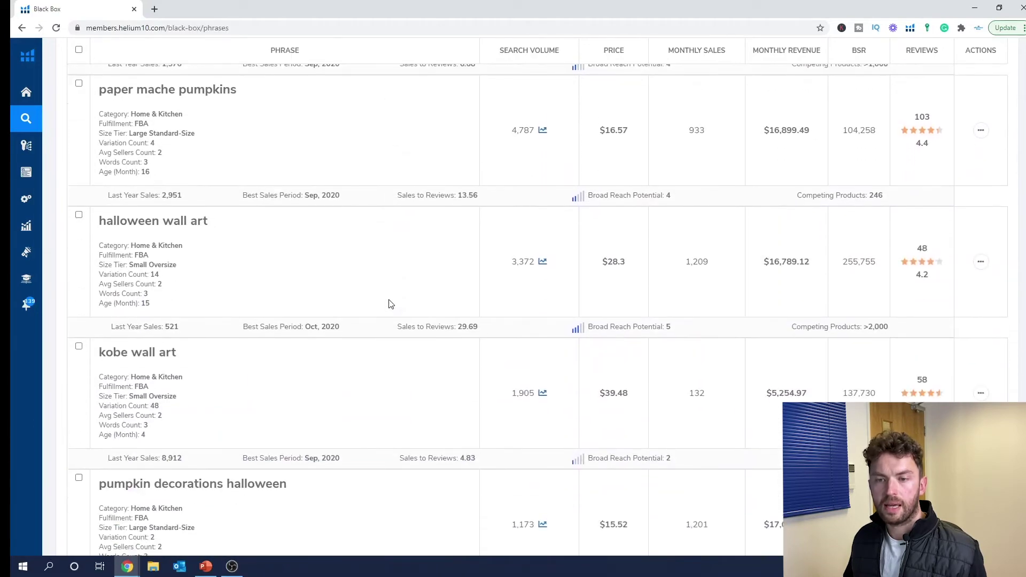
Step: Look through the remaining phrases from paper mache pumpkins onward and open the second page of results
scroll(389, 303, down, 7)
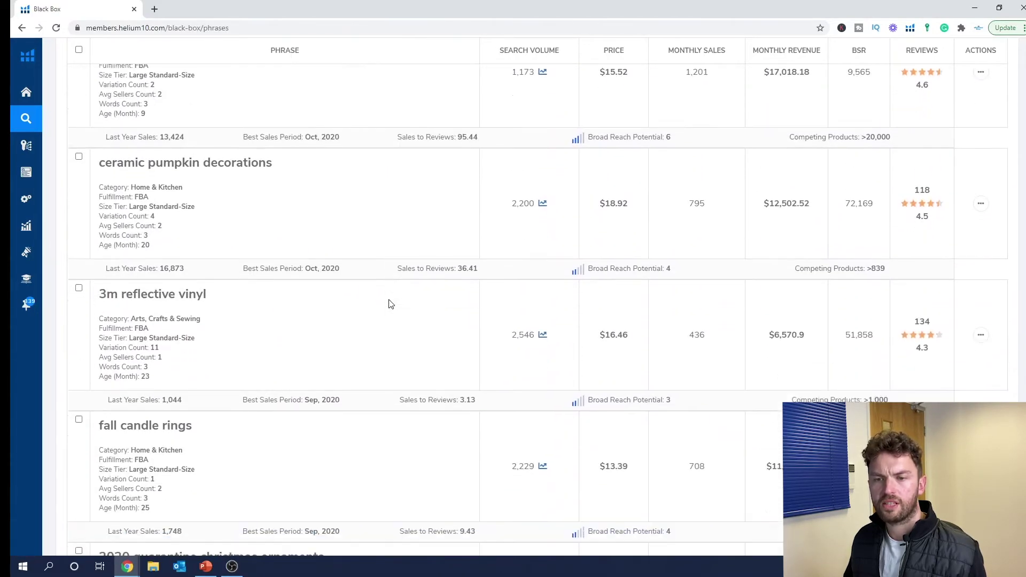
scroll(392, 303, down, 10)
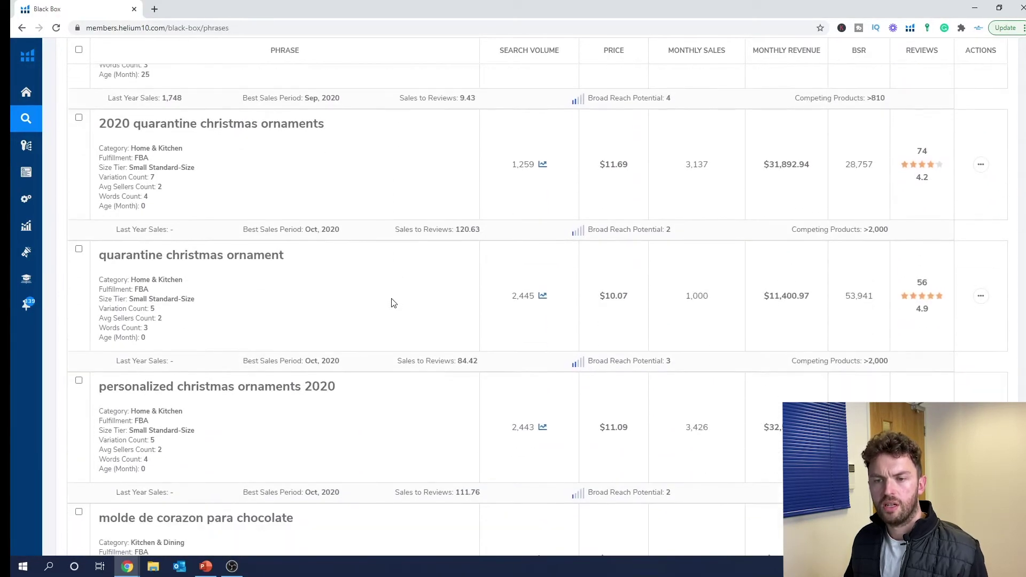
scroll(393, 303, down, 1)
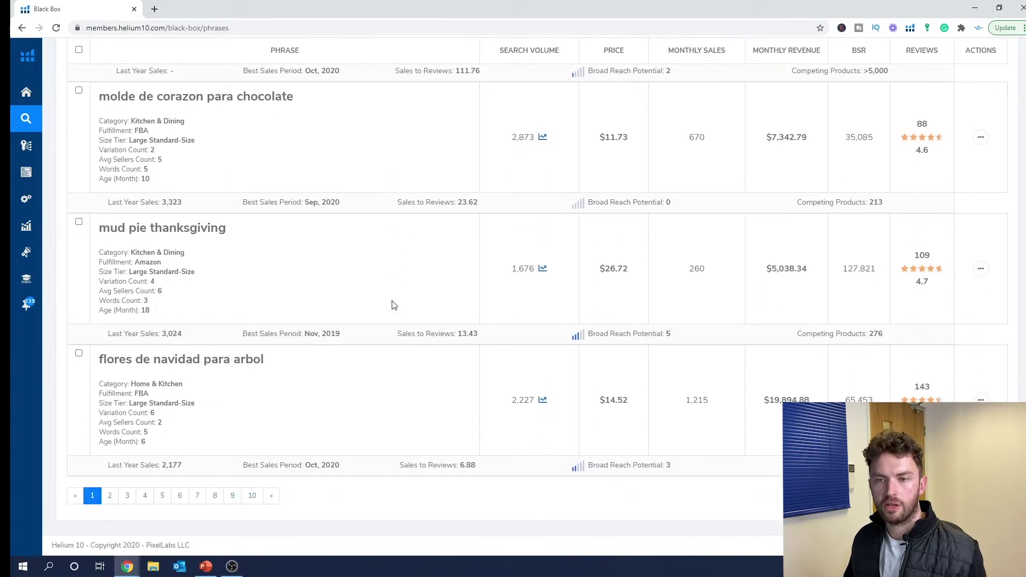
click(114, 499)
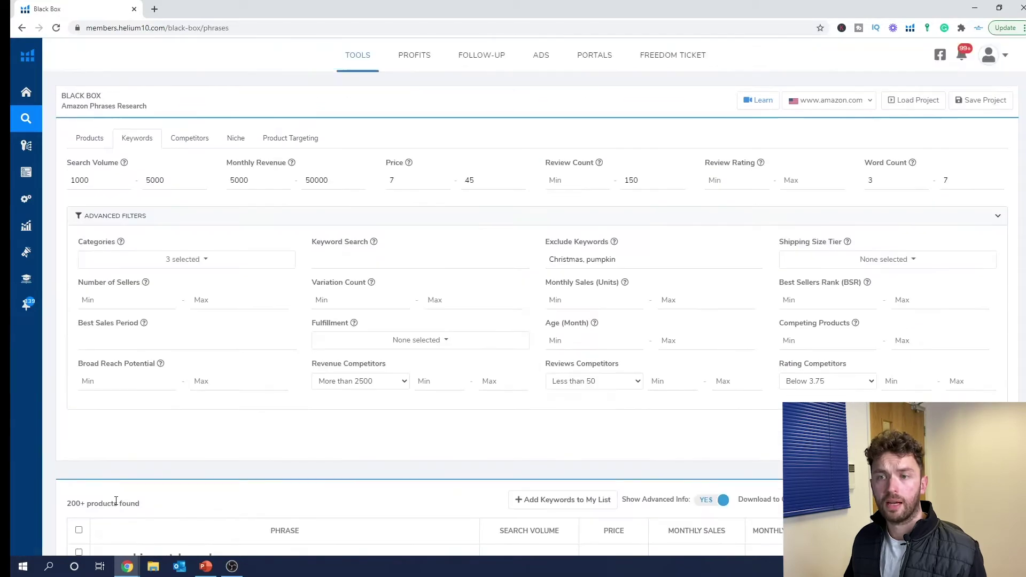
Step: Find the phrase "stencils for painting on wood reusable" and examine its search volume, price and monthly revenue
scroll(237, 428, down, 6)
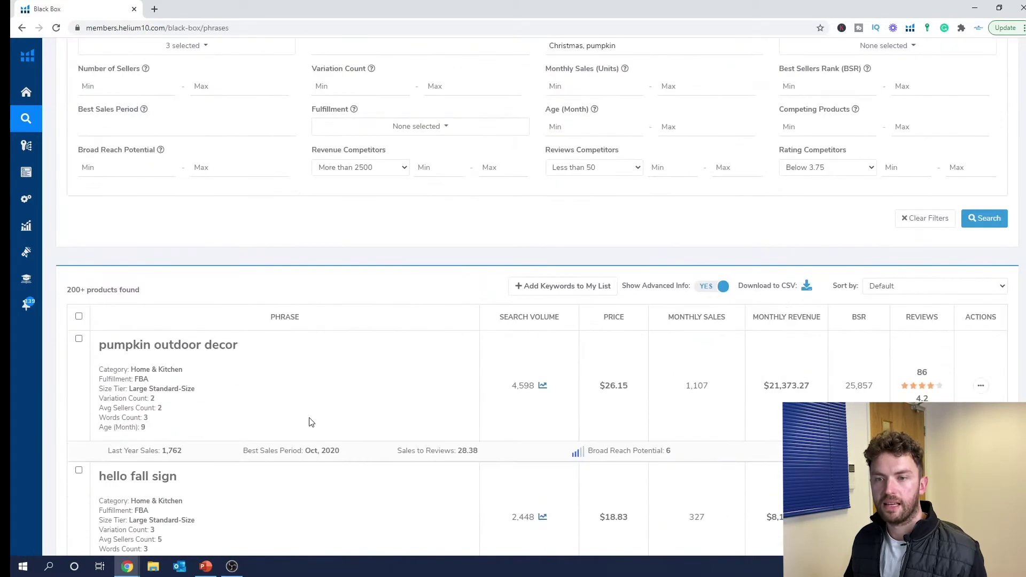
scroll(311, 422, down, 7)
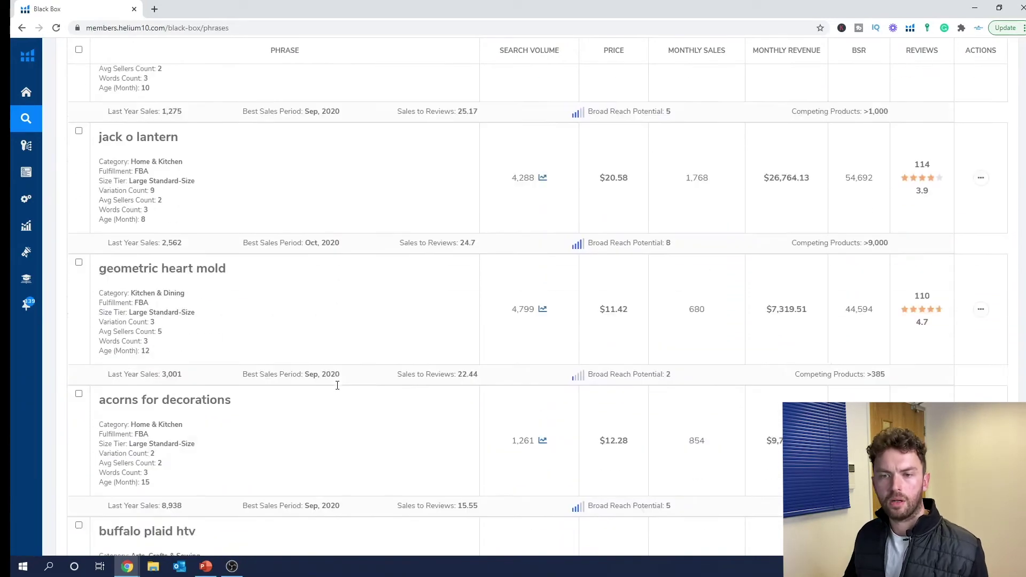
scroll(337, 385, down, 1)
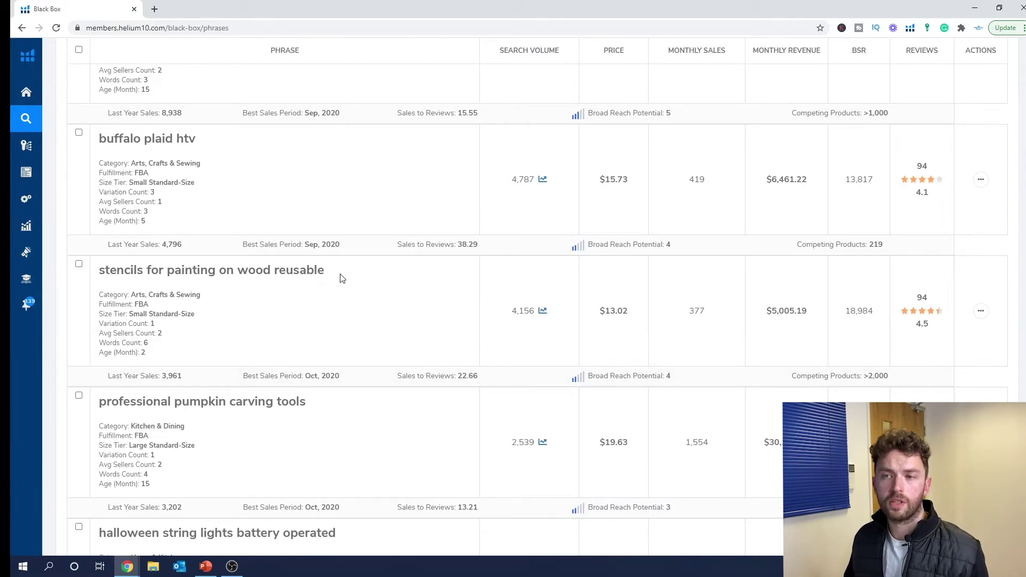
drag(338, 274, 108, 273)
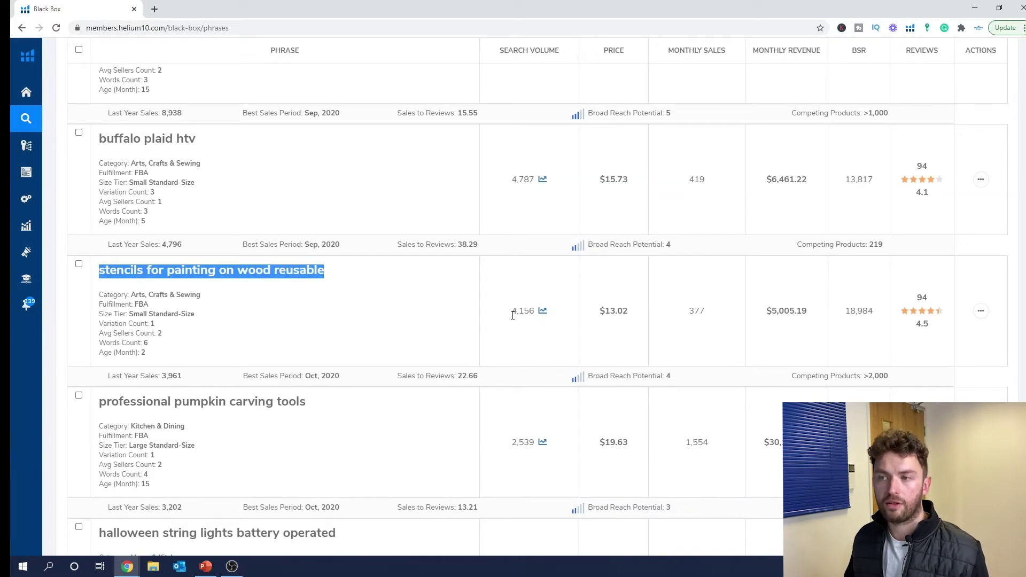
drag(512, 315, 532, 316)
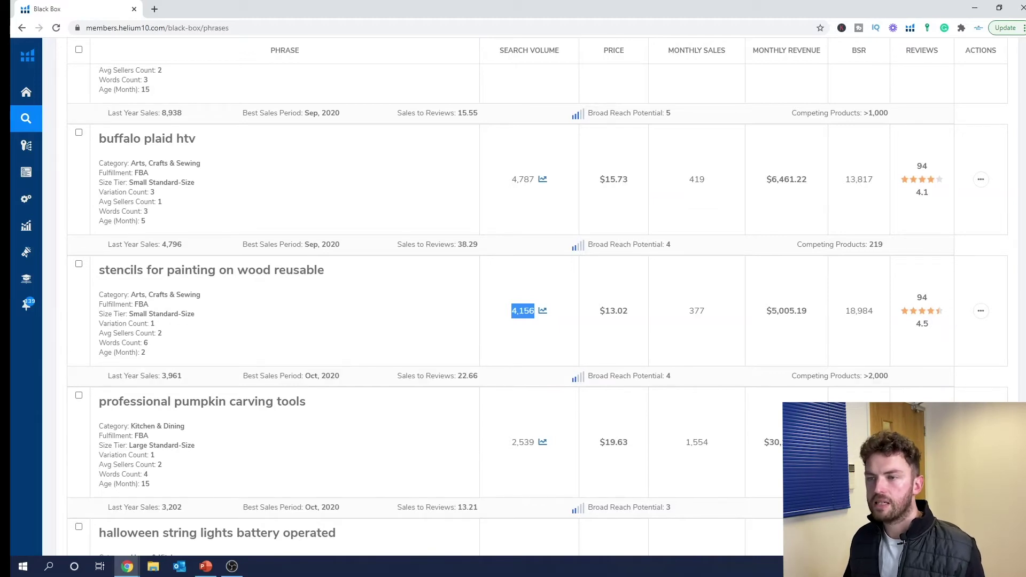
click(636, 330)
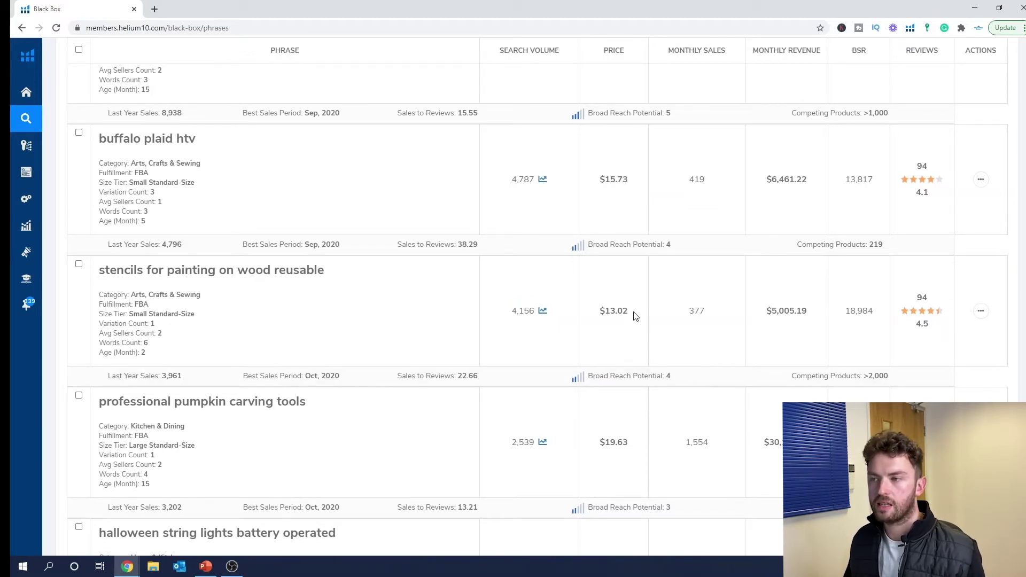
drag(632, 315, 600, 305)
click(614, 341)
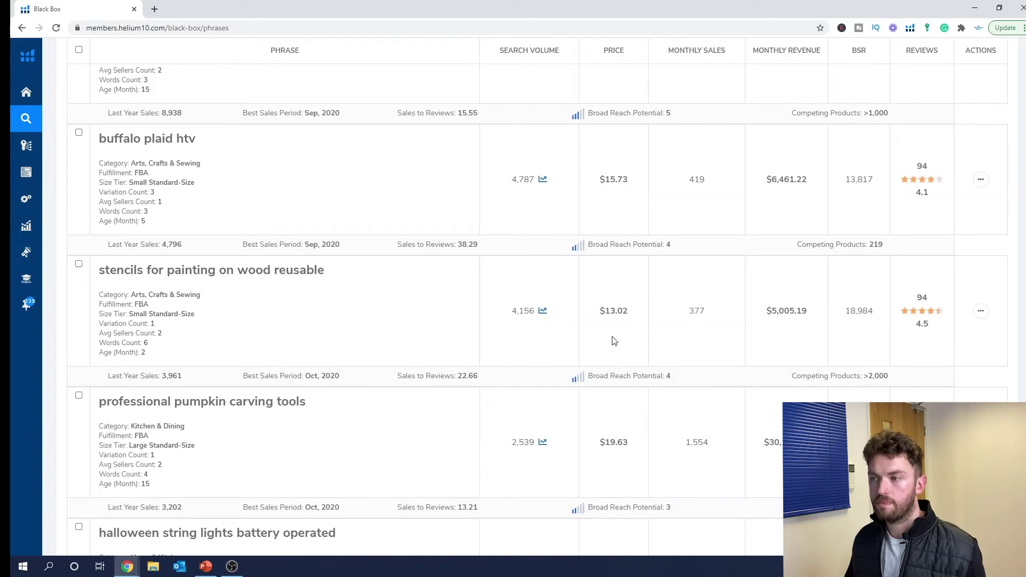
drag(811, 315, 776, 311)
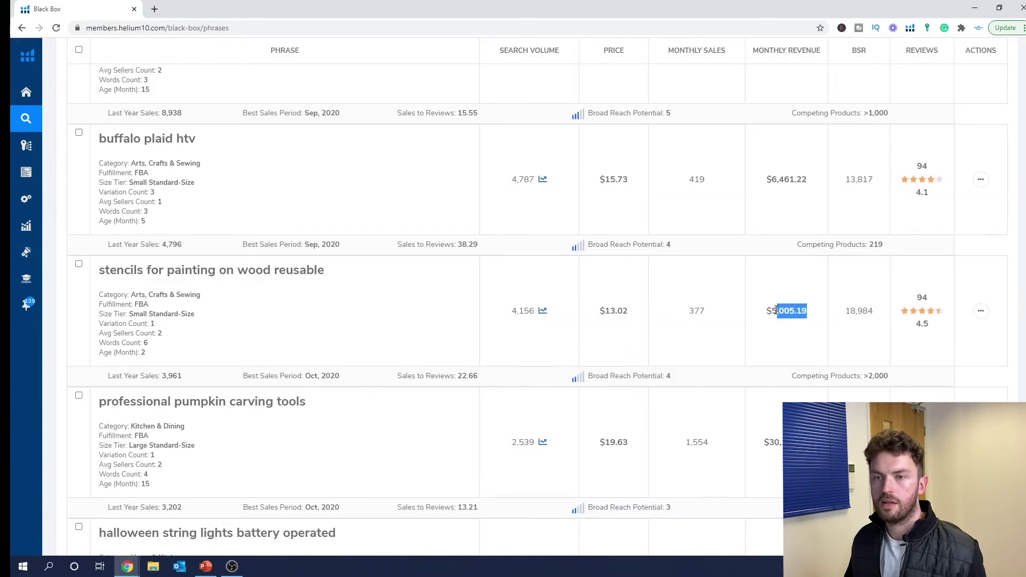
click(968, 341)
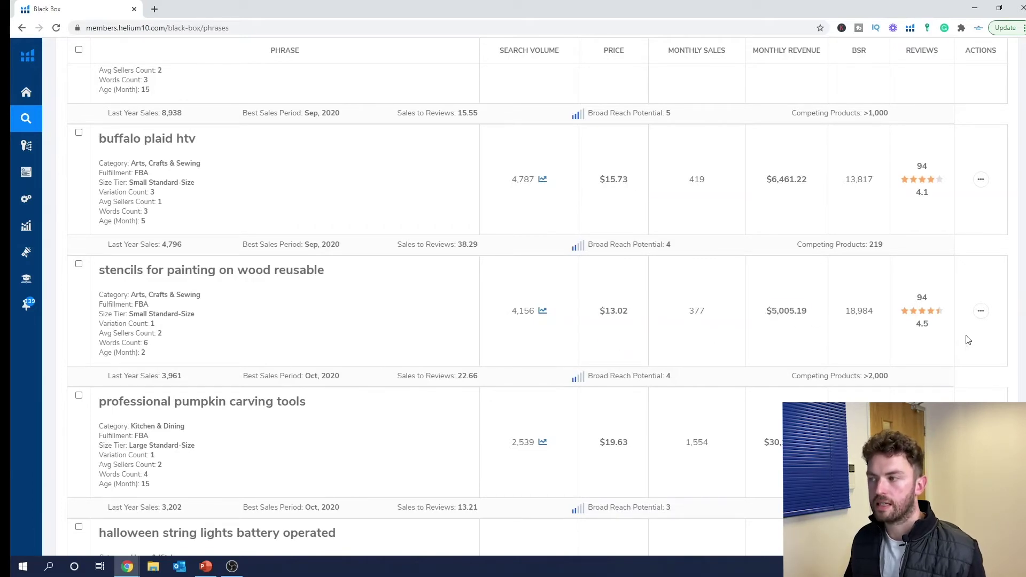
Step: Open the Amazon search results for "stencils for painting on wood reusable" and compare the listings' designs, prices and review counts
click(982, 313)
click(964, 335)
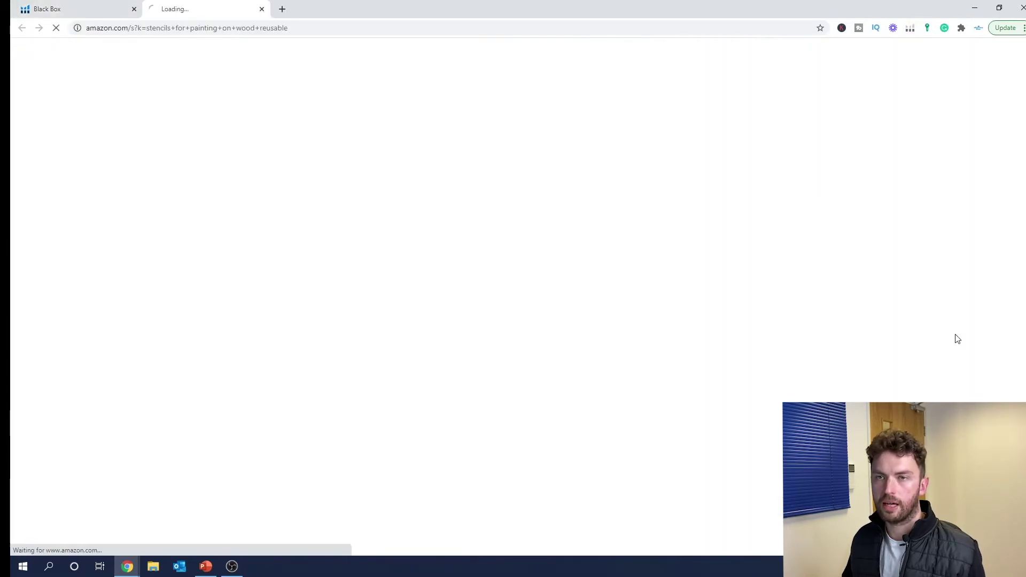
scroll(606, 288, down, 2)
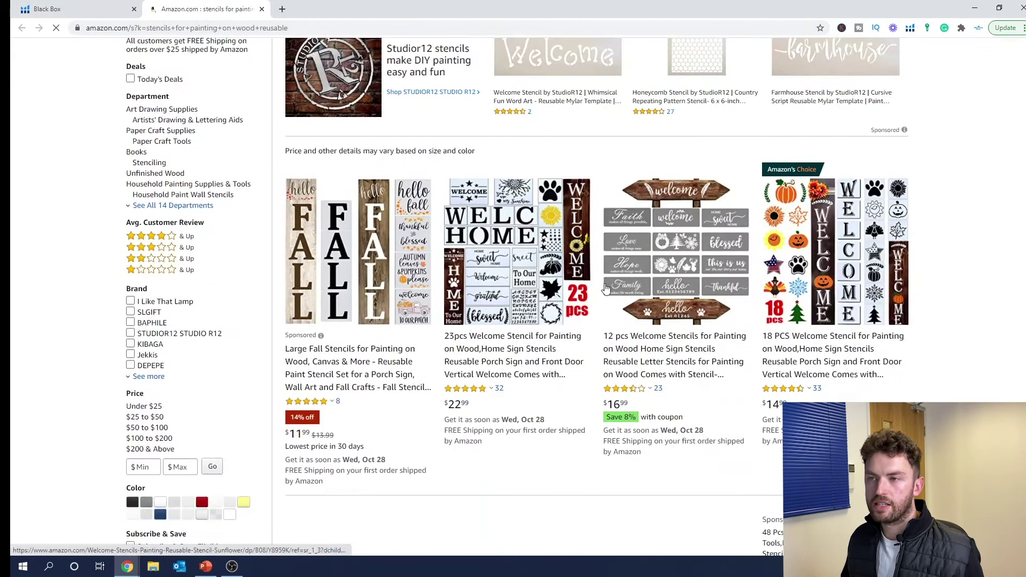
scroll(820, 390, down, 2)
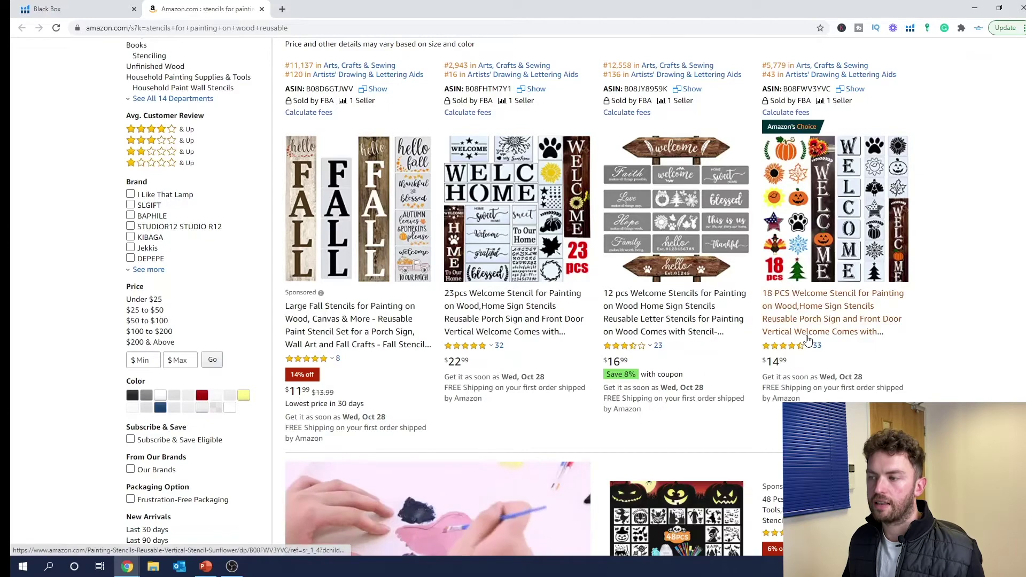
mouse_move(810, 346)
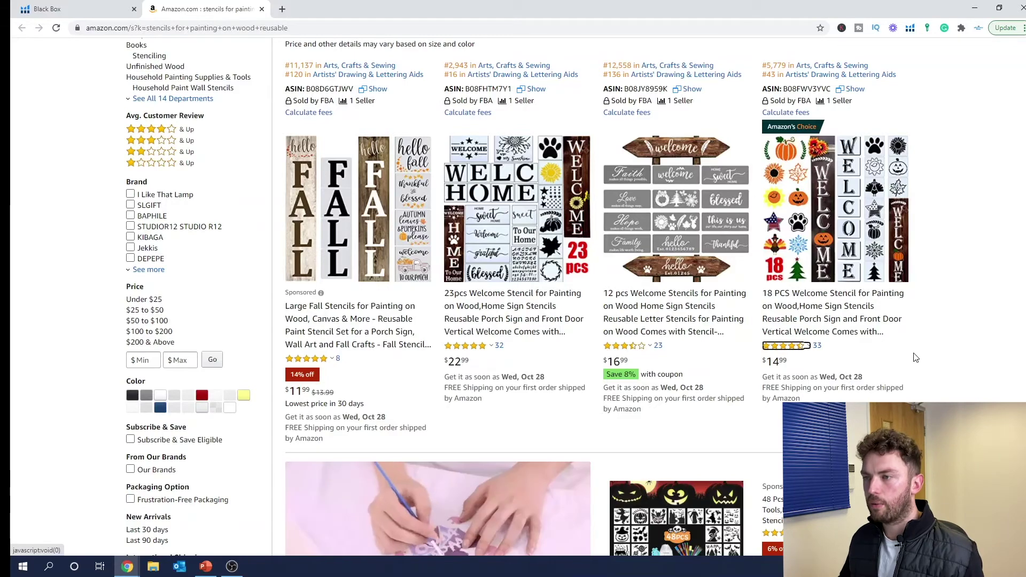
scroll(914, 355, down, 1)
scroll(682, 230, up, 2)
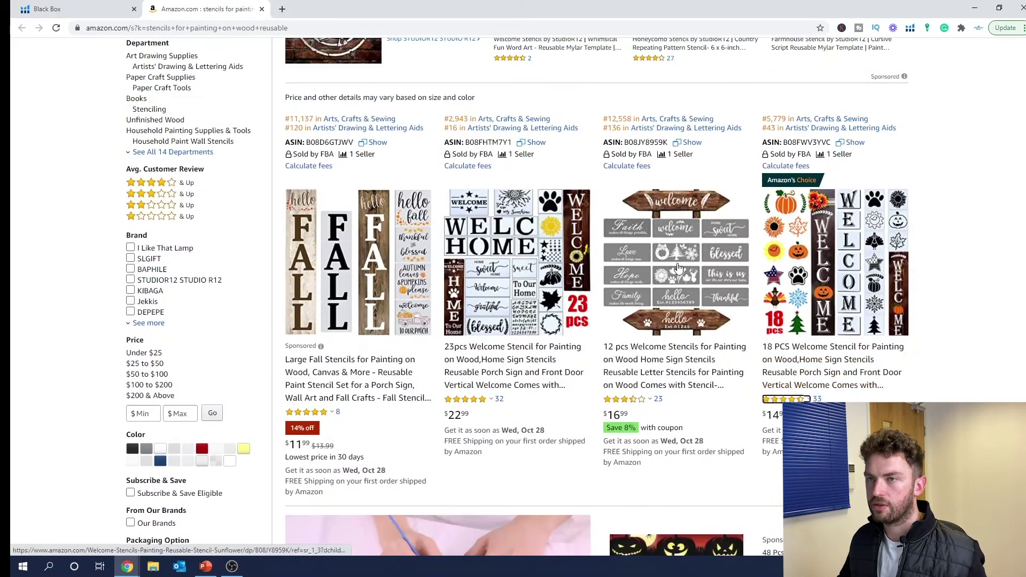
scroll(678, 294, down, 10)
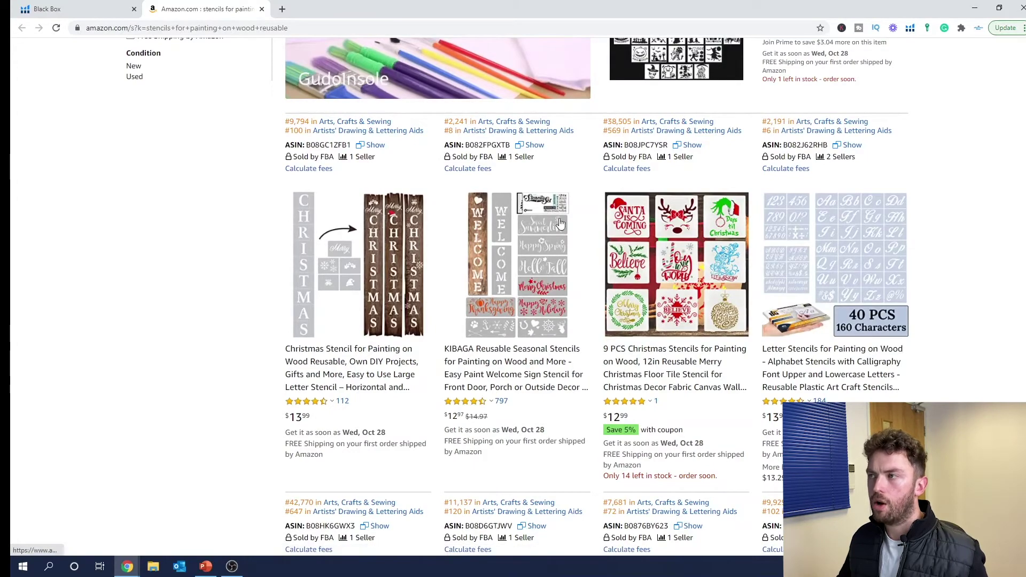
scroll(684, 221, up, 5)
scroll(683, 221, up, 4)
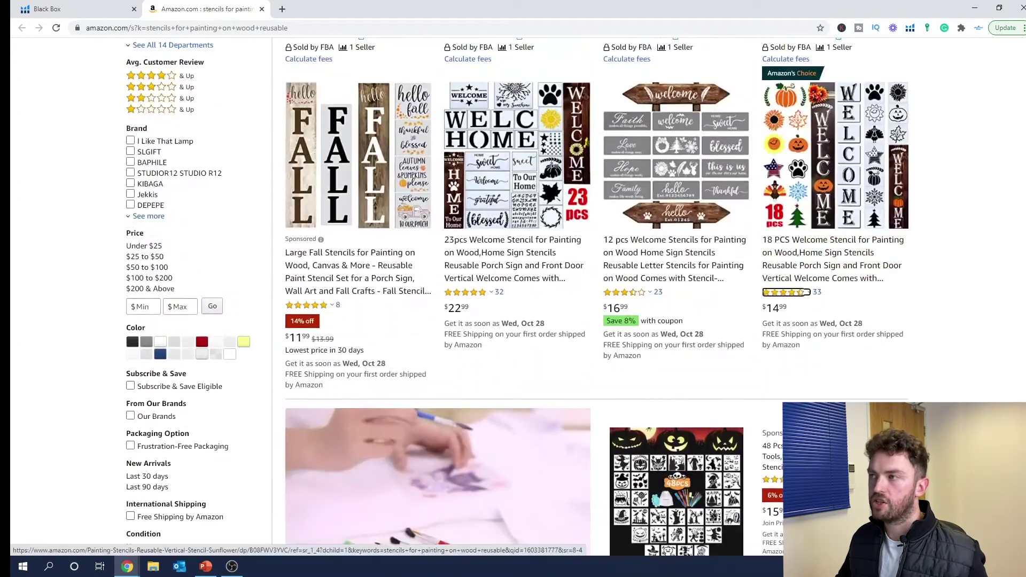
click(910, 29)
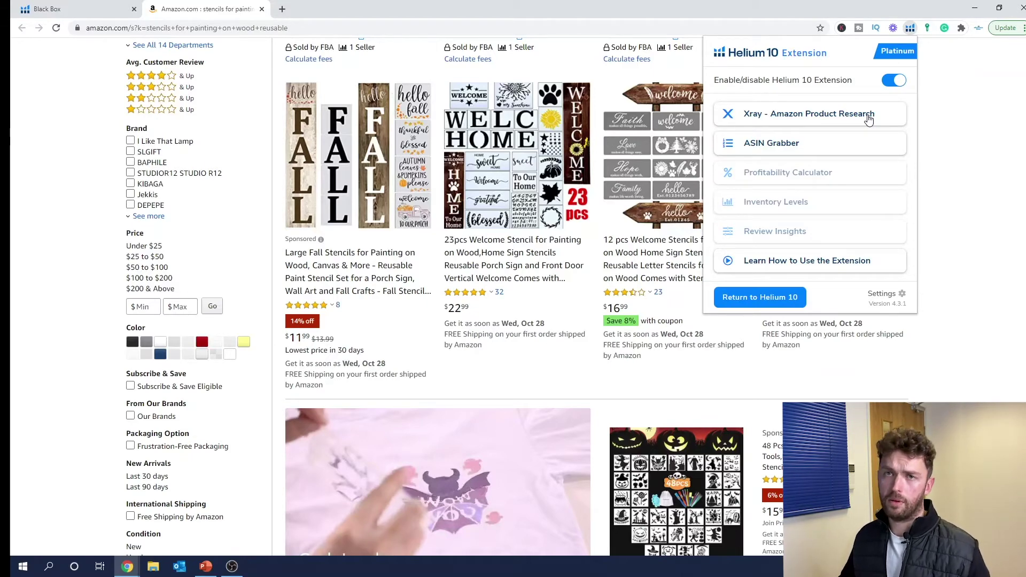
click(77, 8)
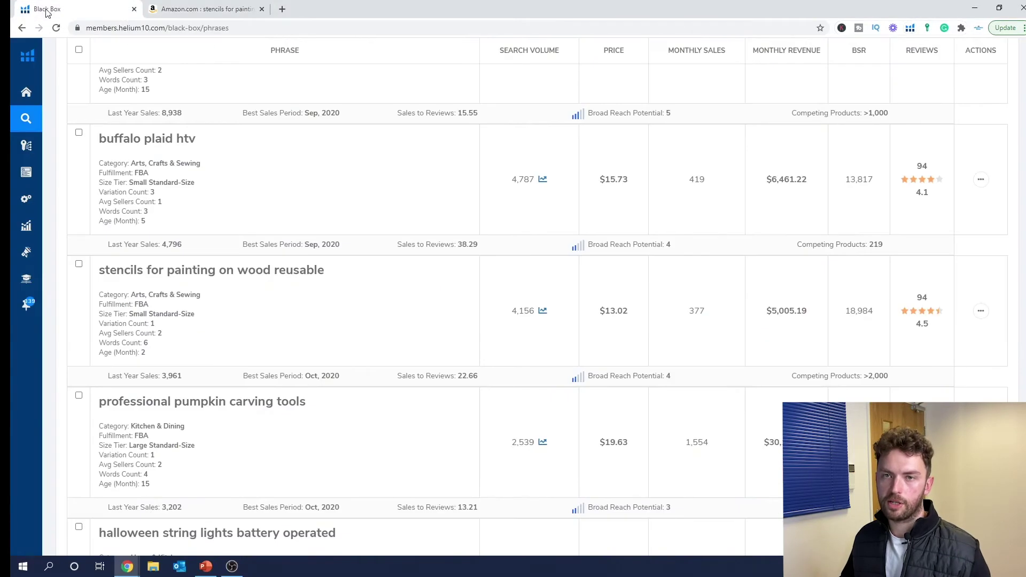
mouse_move(21, 132)
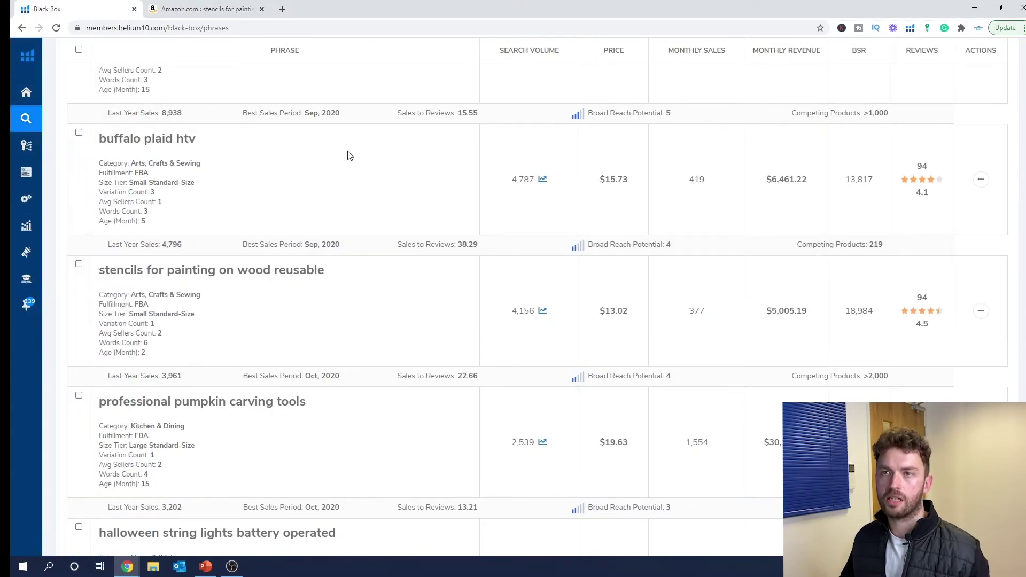
click(198, 8)
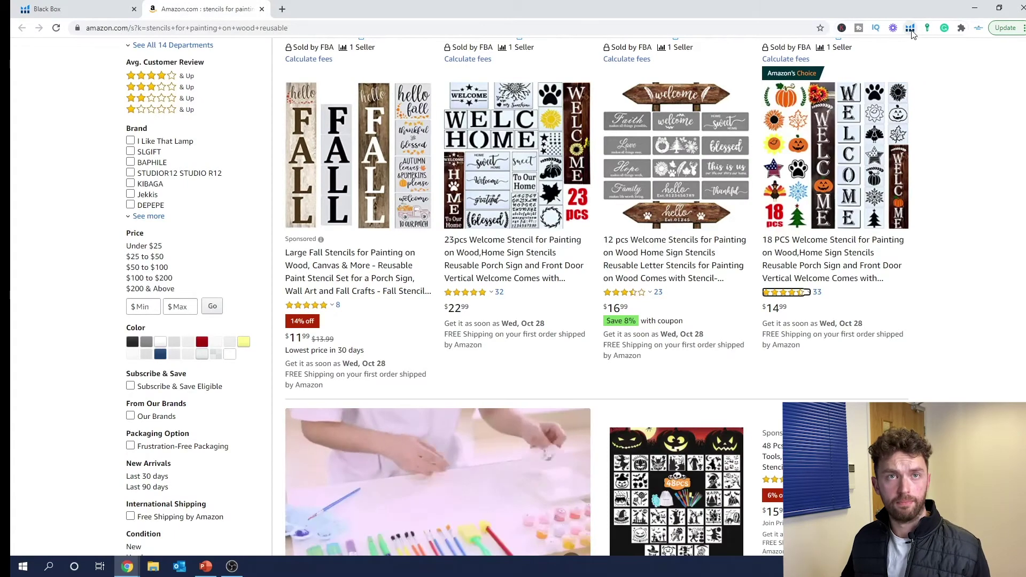
Step: Run a Helium 10 Xray analysis on the wood stencil search results, review the products' sales and revenue, and close it
scroll(675, 256, up, 5)
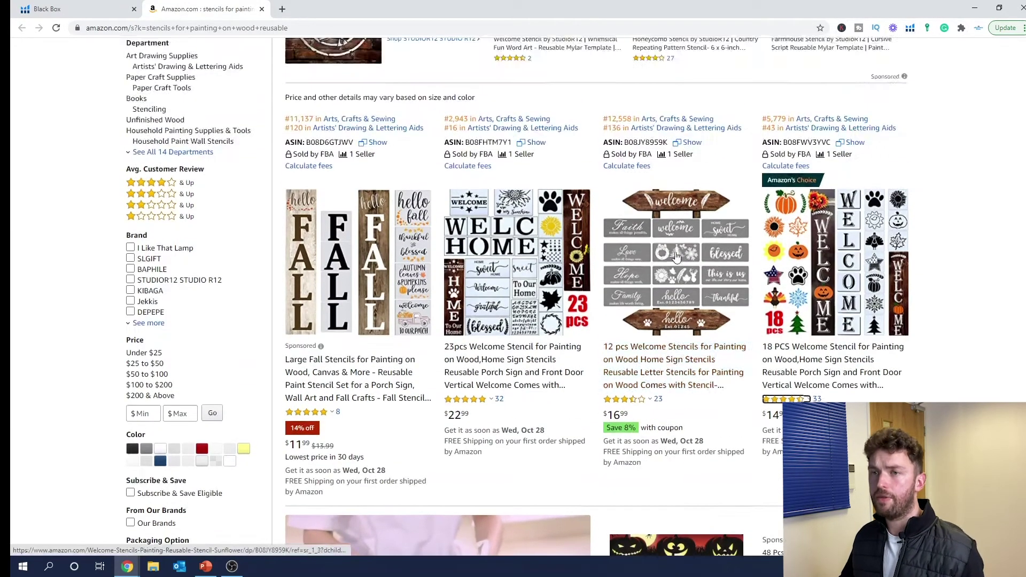
drag(301, 54, 152, 47)
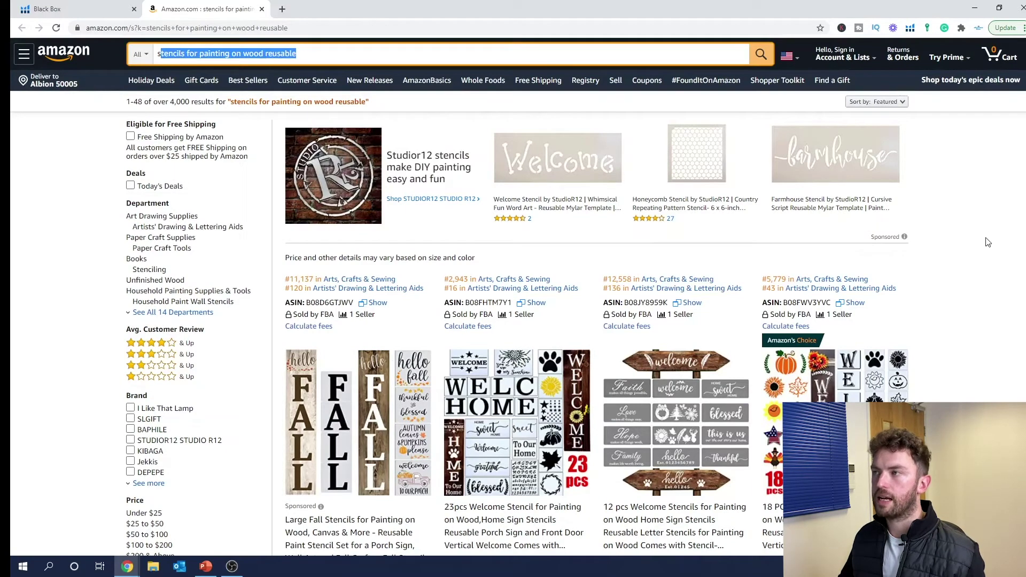
click(980, 172)
click(911, 30)
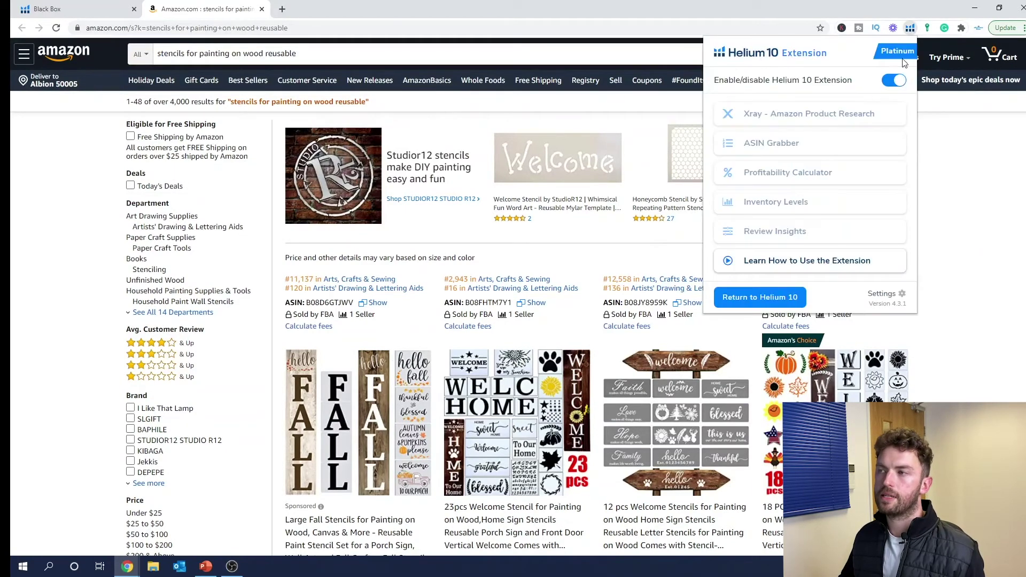
click(827, 118)
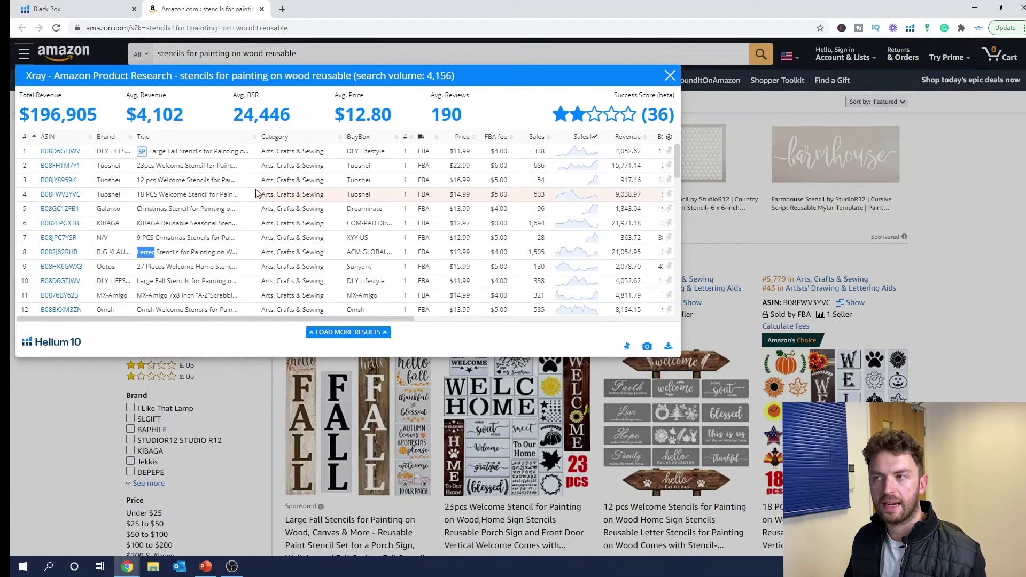
click(669, 79)
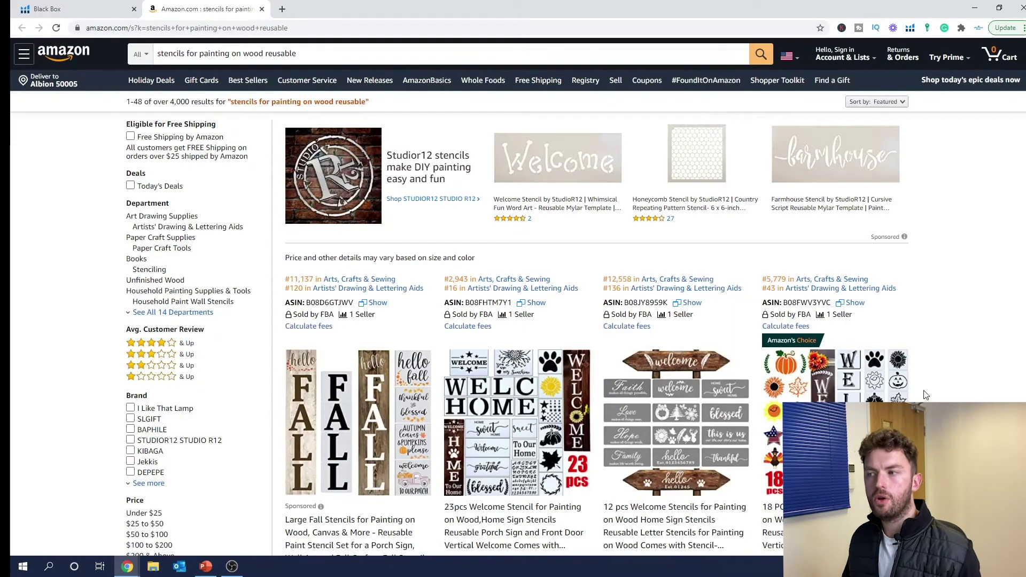
Step: Open the 40-piece BIG KLAUSS letter stencils listing from the search results and view its second product image
scroll(898, 374, down, 2)
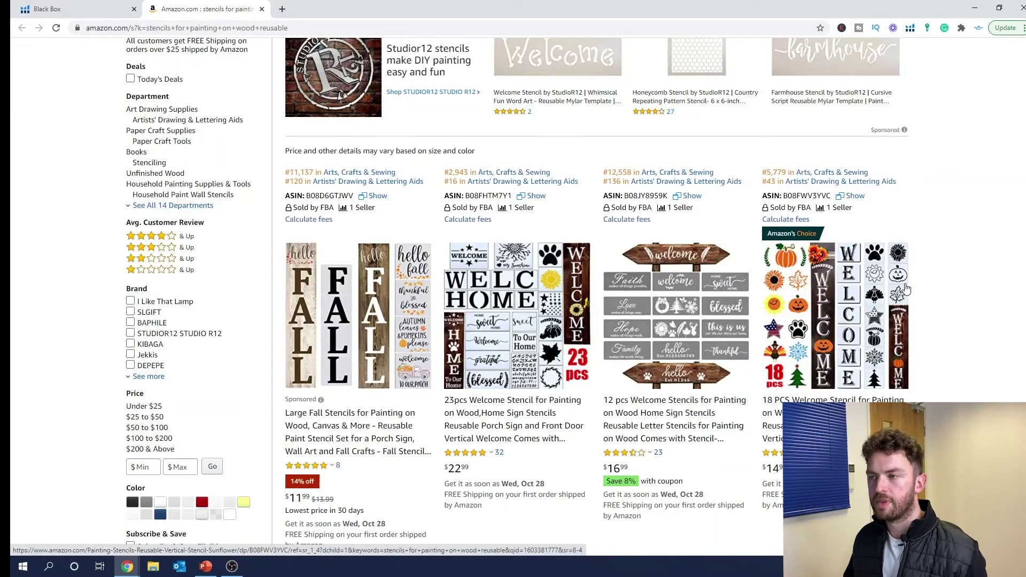
scroll(901, 288, down, 2)
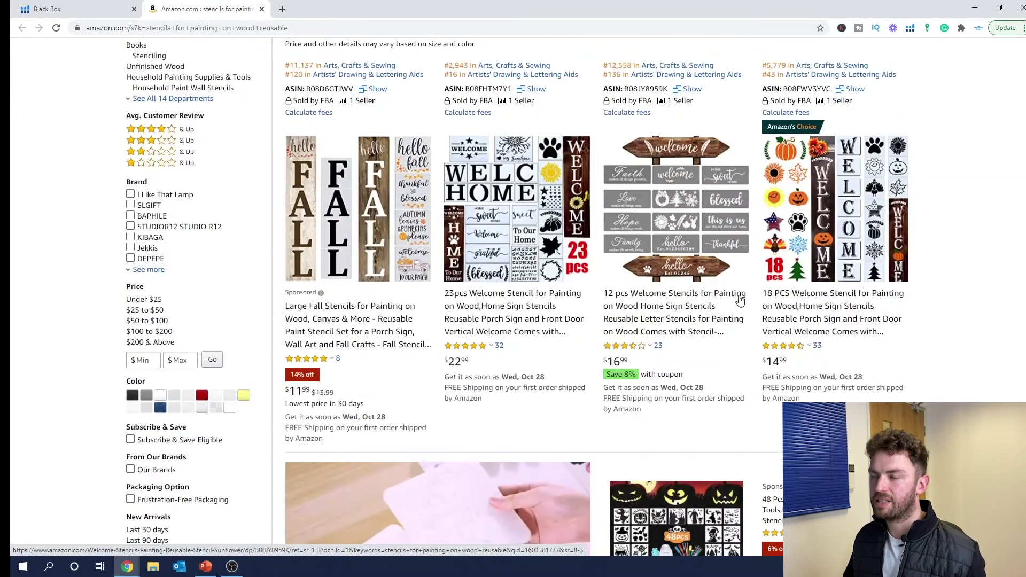
scroll(737, 255, down, 5)
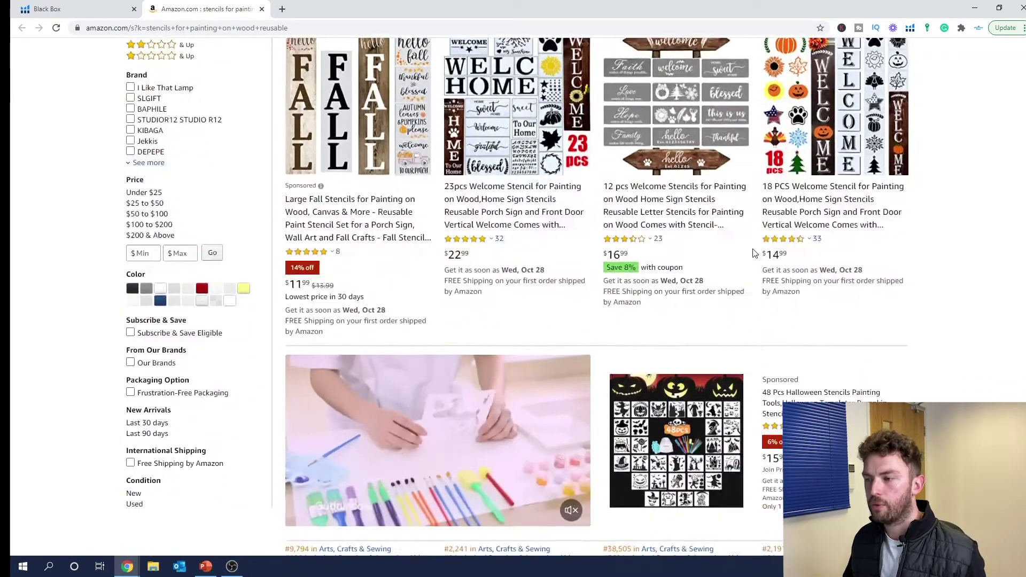
scroll(754, 253, down, 5)
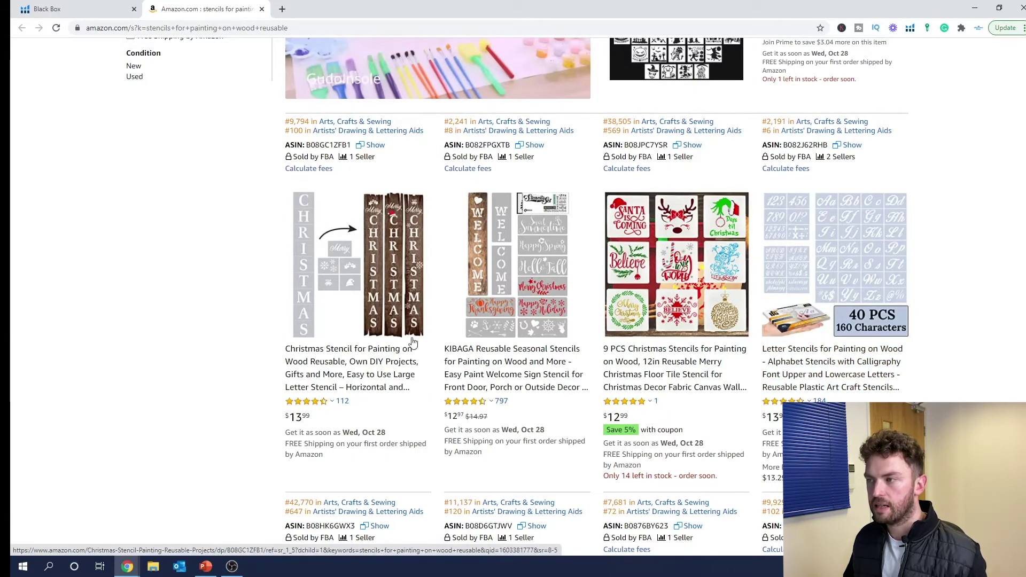
click(849, 239)
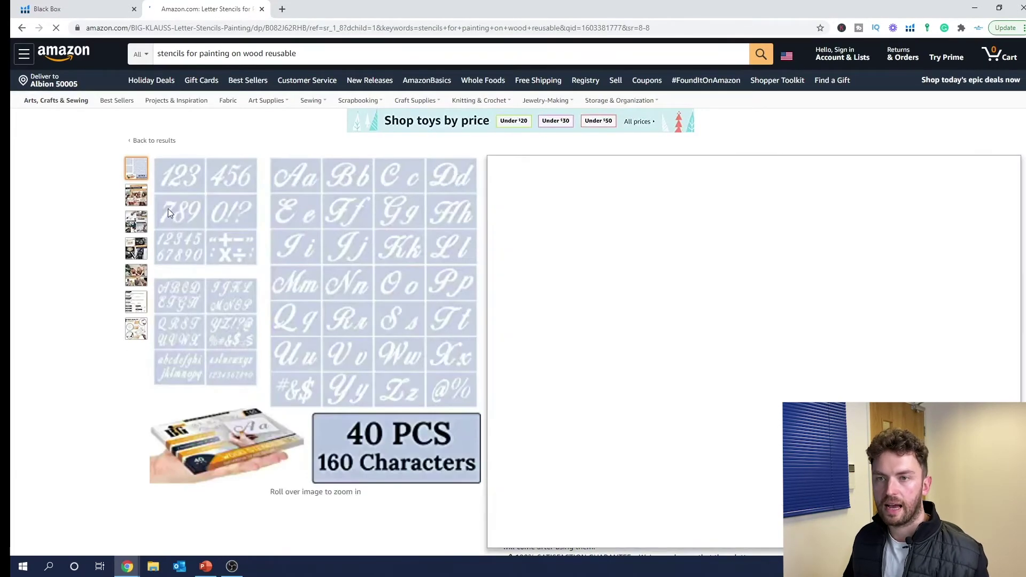
click(138, 197)
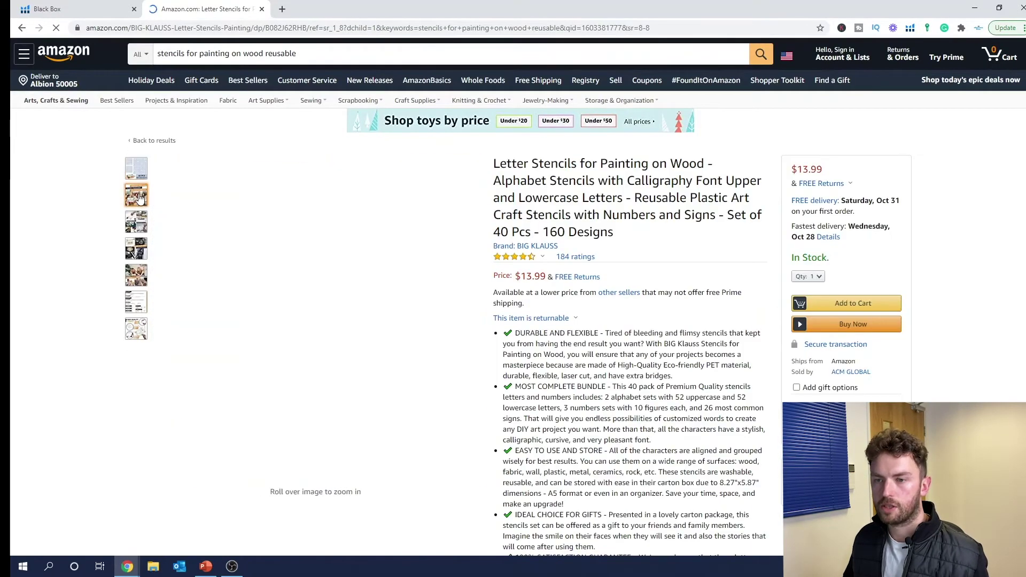
Step: View the remaining product images of the BIG KLAUSS letter stencils listing, including the custom signs and gift photos
click(136, 229)
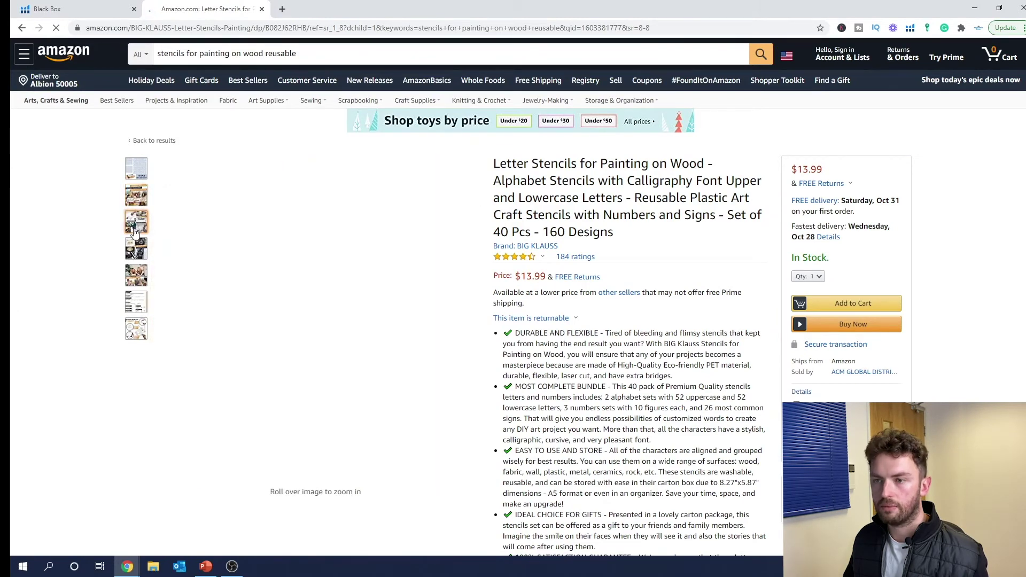
click(134, 256)
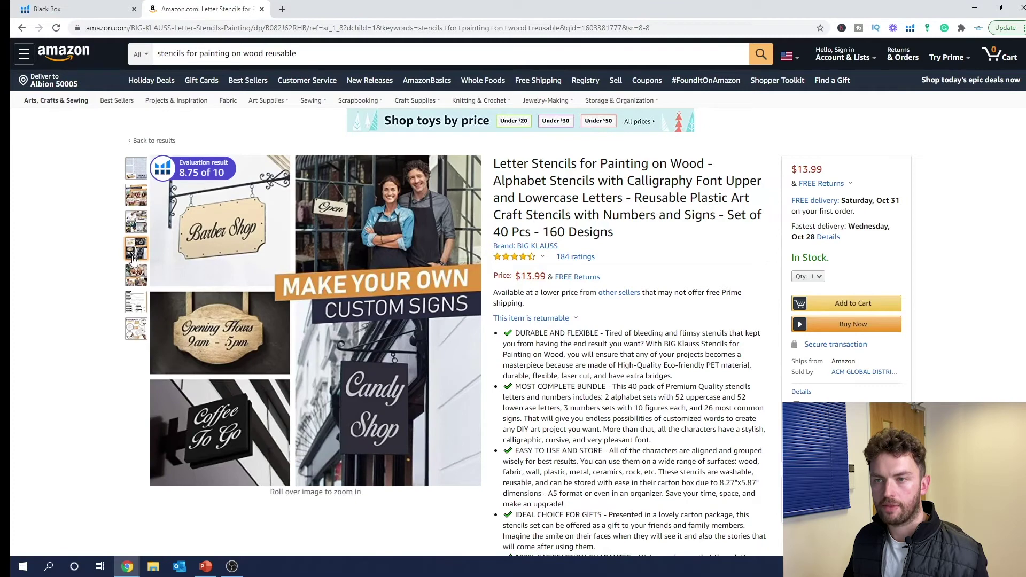
click(135, 275)
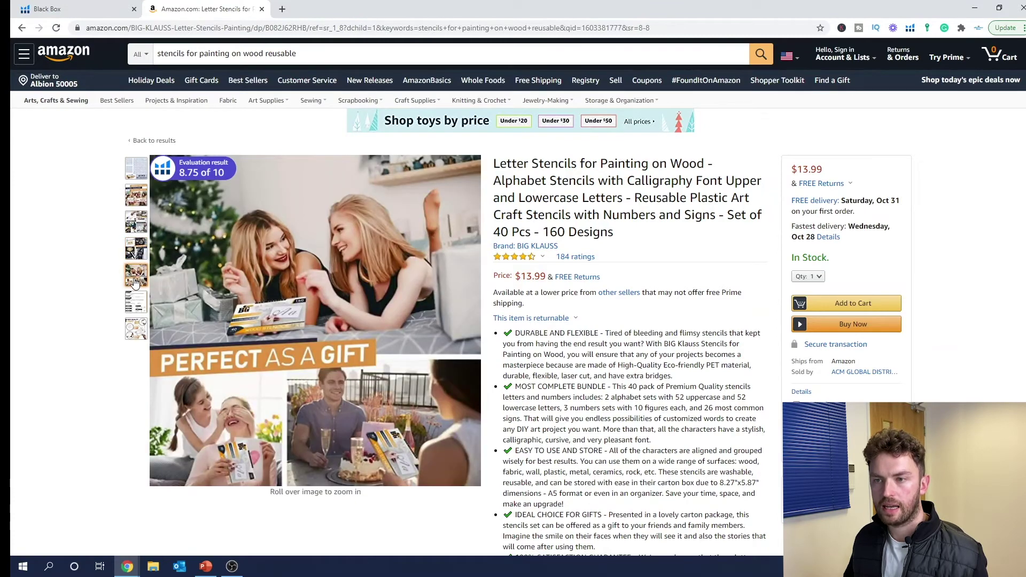
click(135, 304)
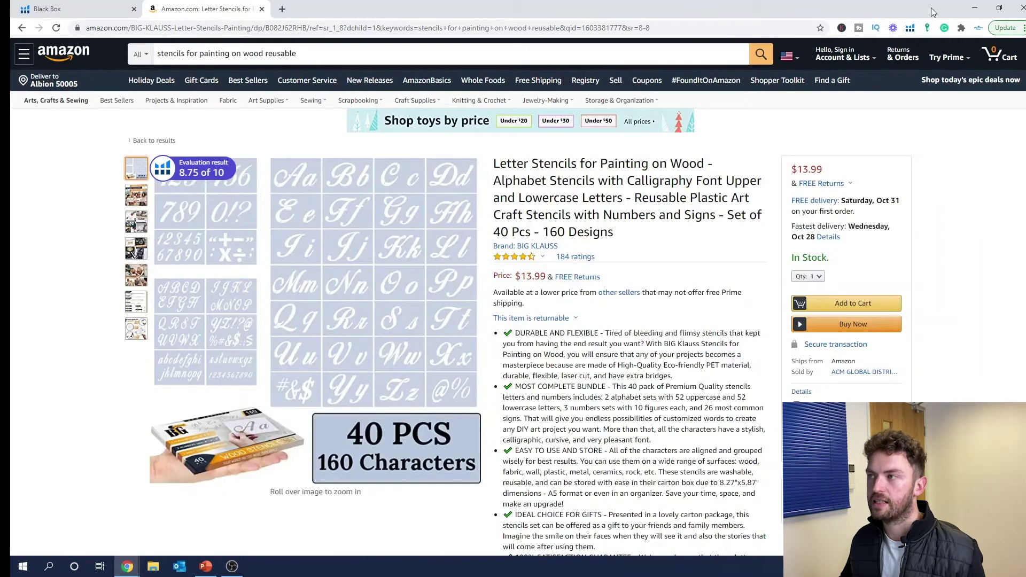
Step: Run a Helium 10 Xray analysis on the BIG KLAUSS listing, review its monthly sales and revenue, and close it
click(909, 31)
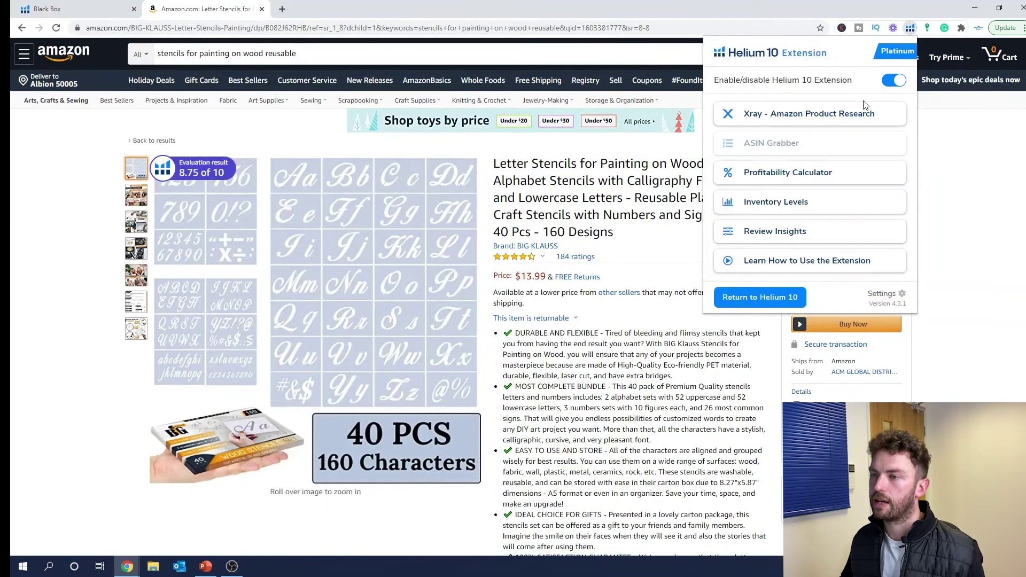
click(858, 112)
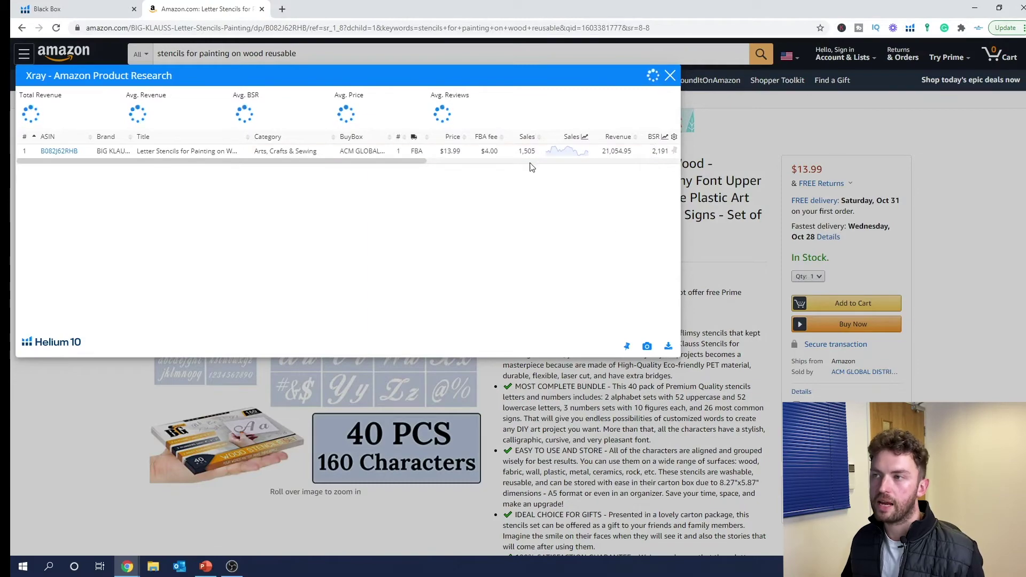
click(670, 76)
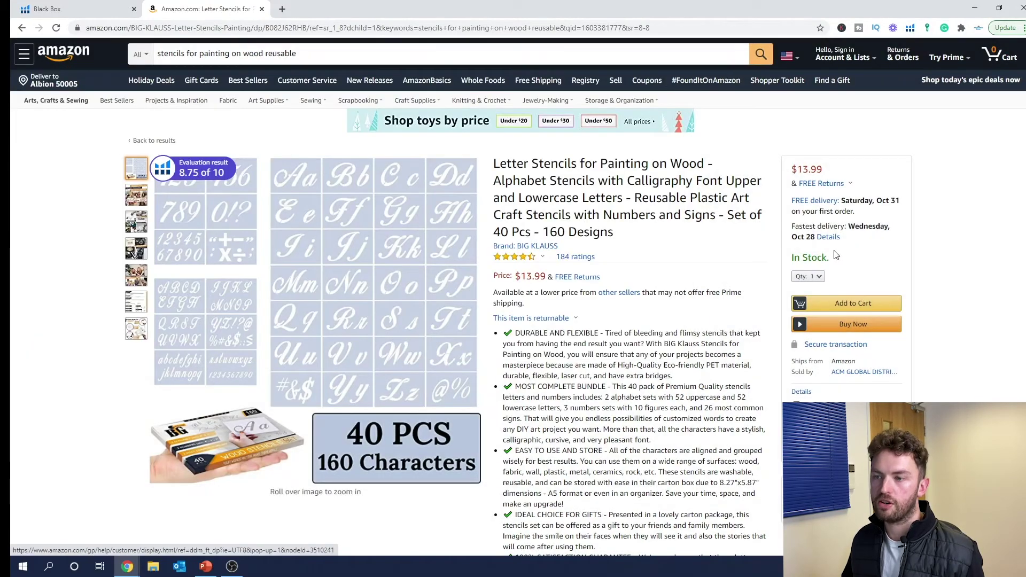
Step: Examine the stencil listing's all-time price and sales rank history, its revenue calculator, and the products frequently bought together
scroll(694, 291, down, 2)
scroll(694, 290, down, 5)
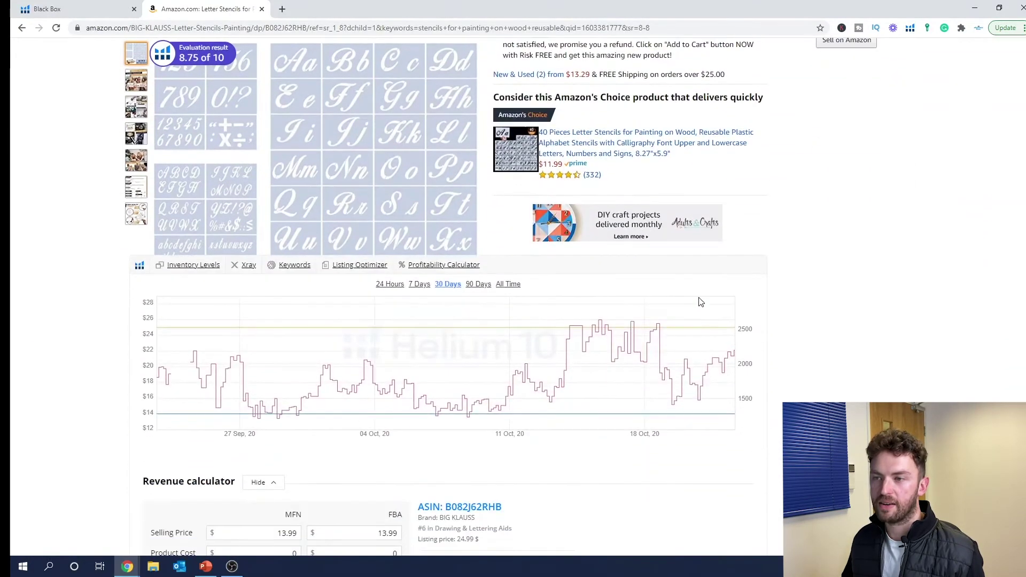
click(509, 285)
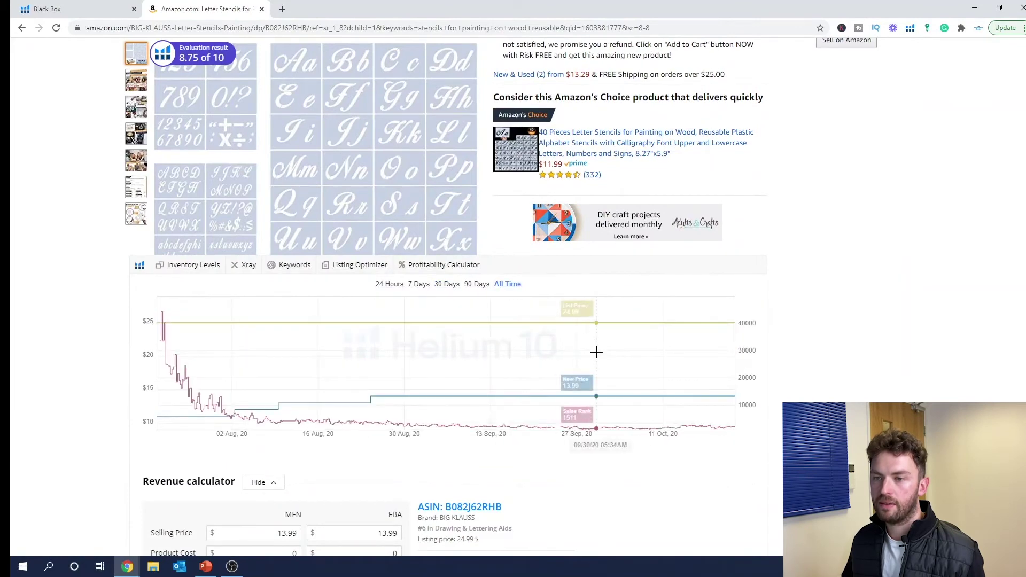
scroll(748, 356, down, 1)
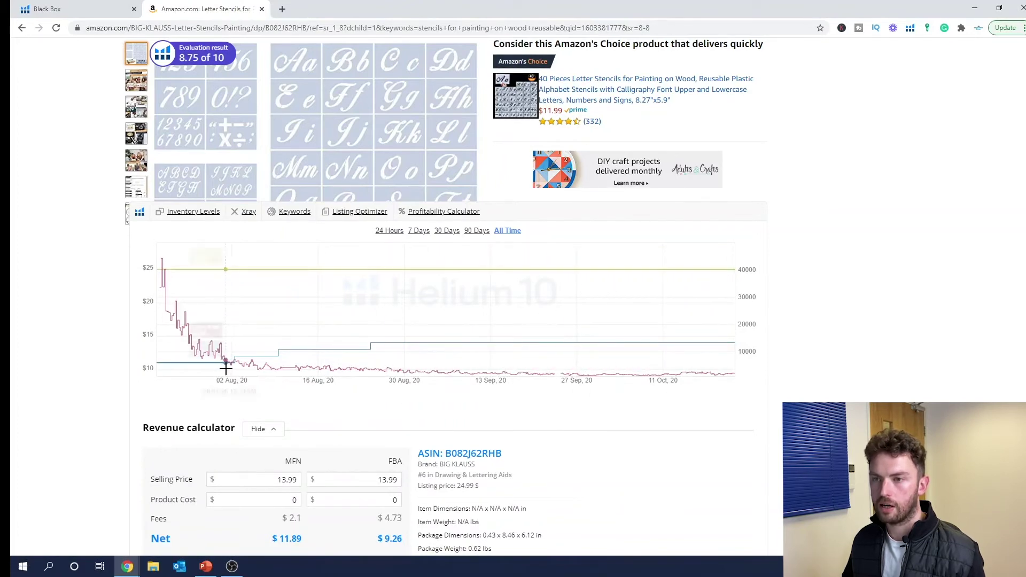
scroll(270, 353, down, 2)
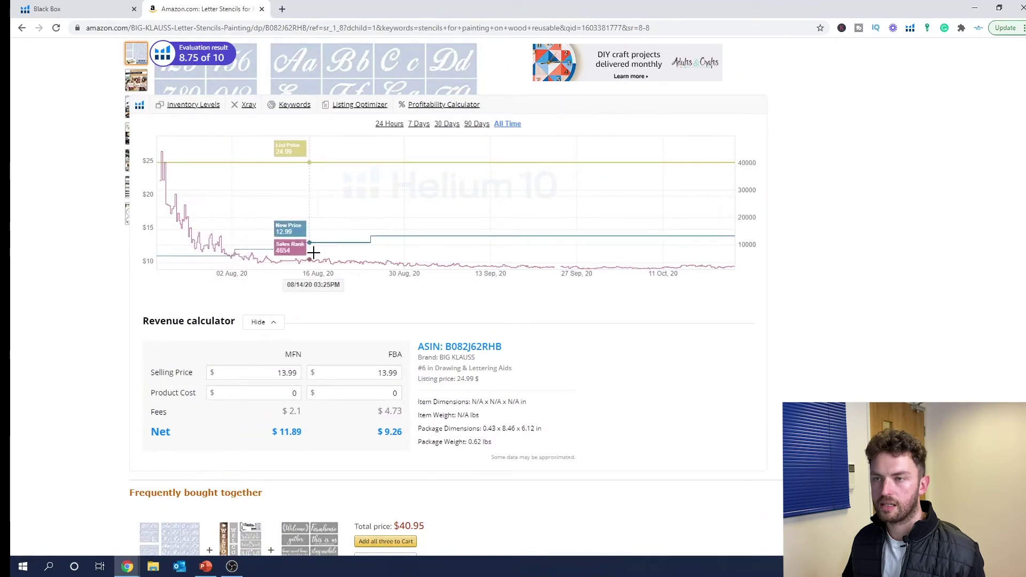
scroll(926, 378, down, 3)
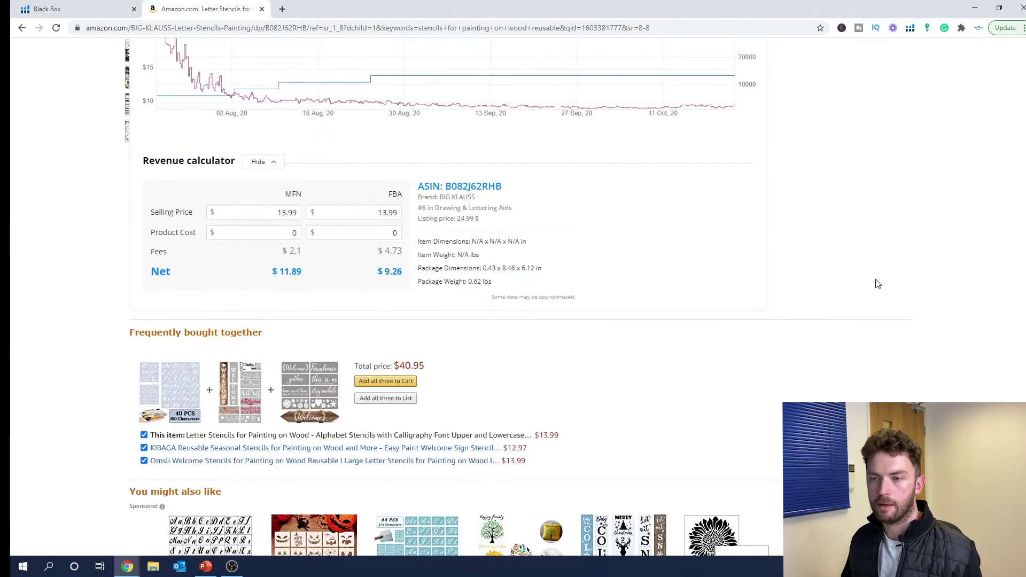
scroll(881, 258, down, 1)
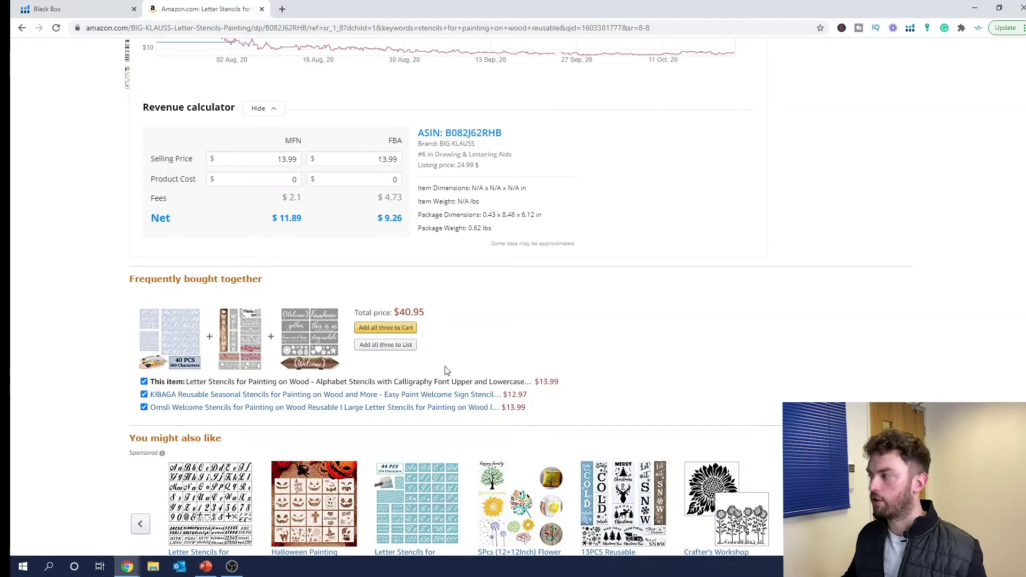
scroll(574, 262, up, 10)
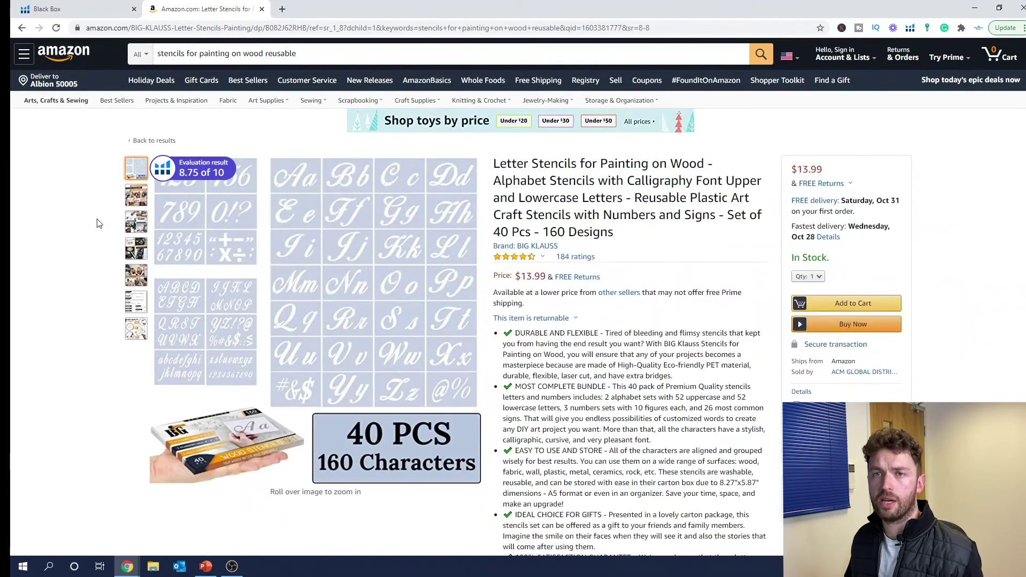
Step: Return to the Black Box keyword results and find the phrase "dried palm leaves"
click(63, 10)
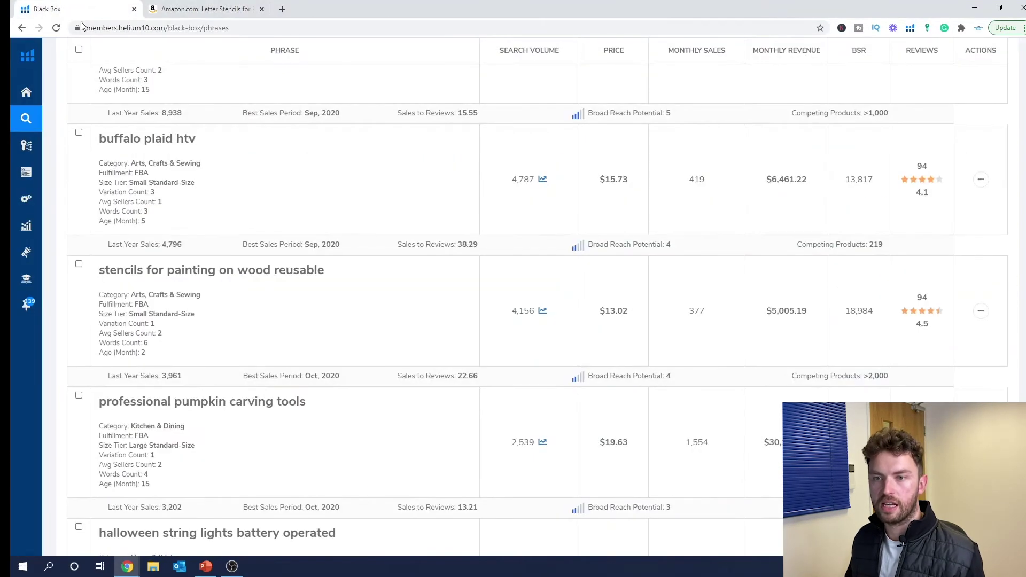
scroll(461, 293, down, 6)
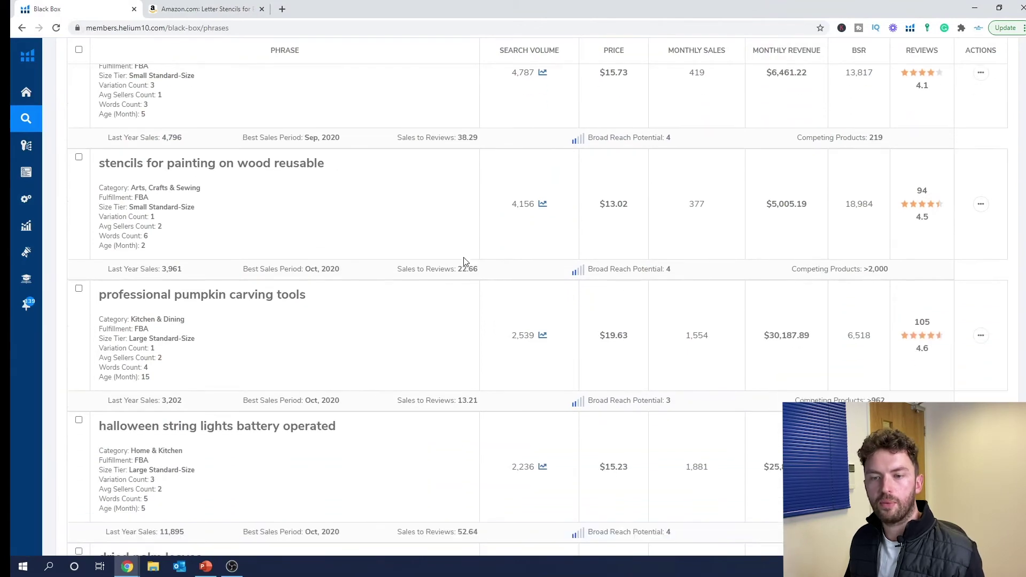
scroll(464, 261, down, 2)
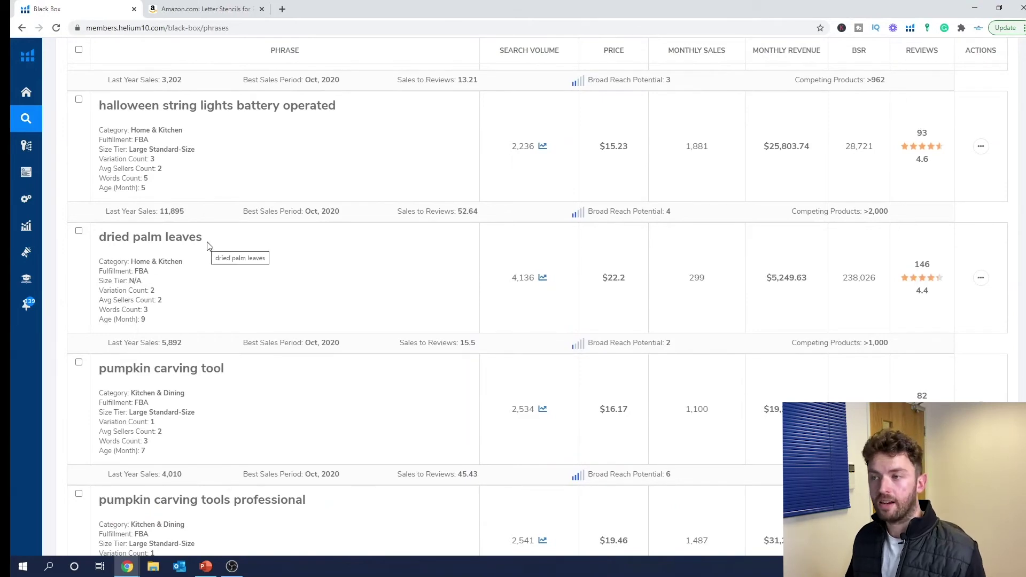
Step: Open the Amazon search results for "dried palm leaves", close the stencil listing, and compare the first products' prices and review counts
click(982, 279)
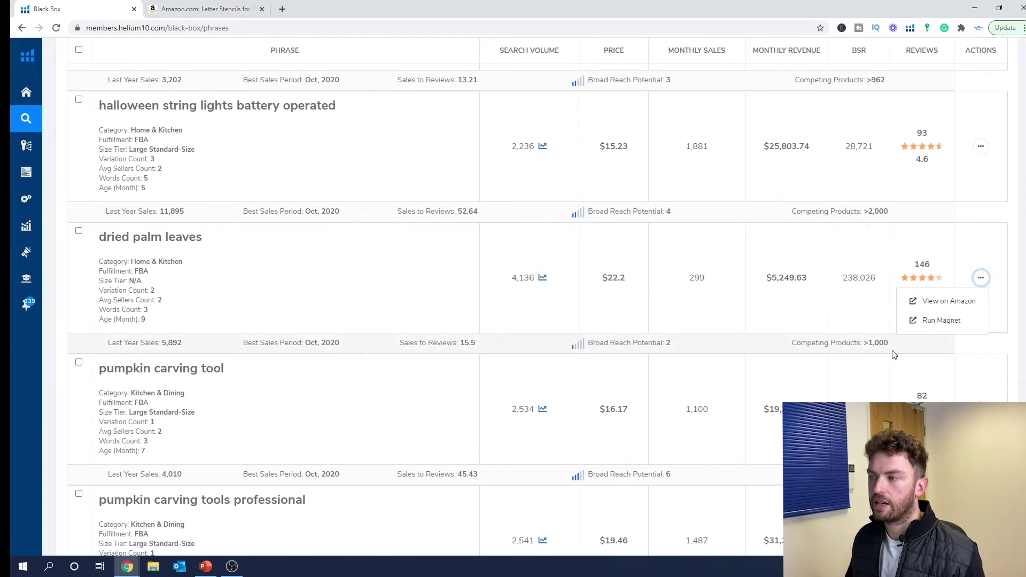
click(949, 301)
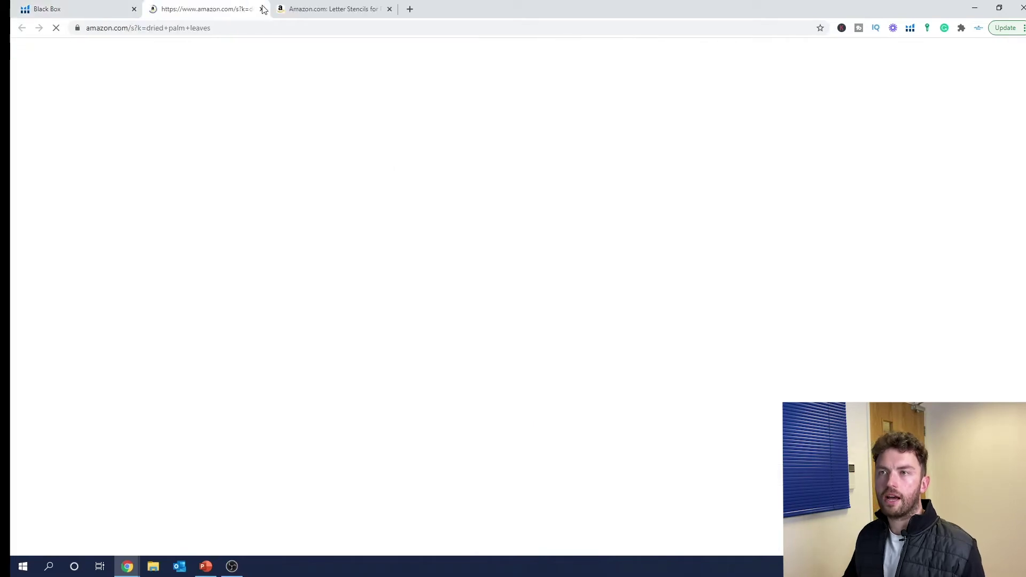
click(389, 9)
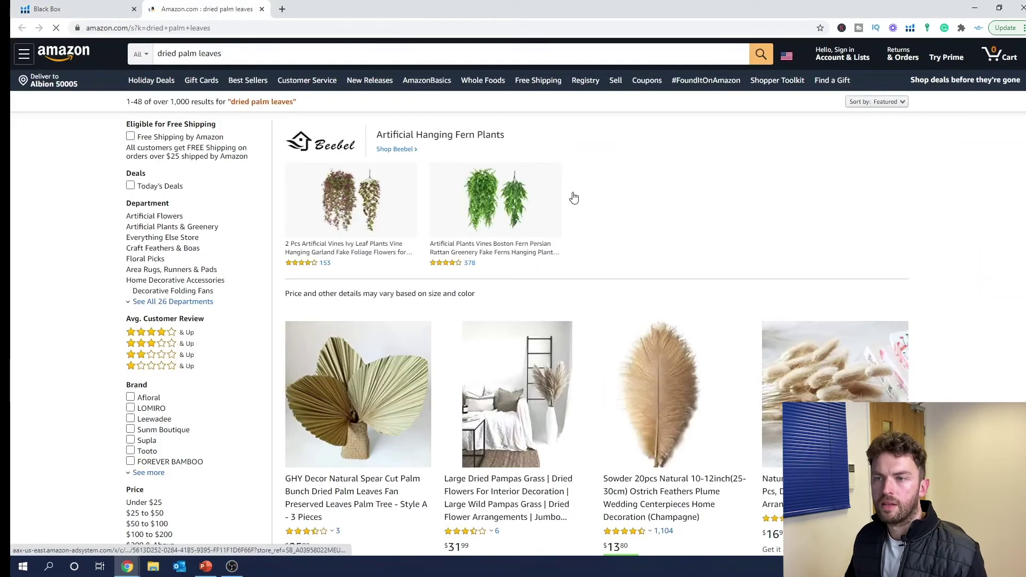
scroll(655, 263, down, 3)
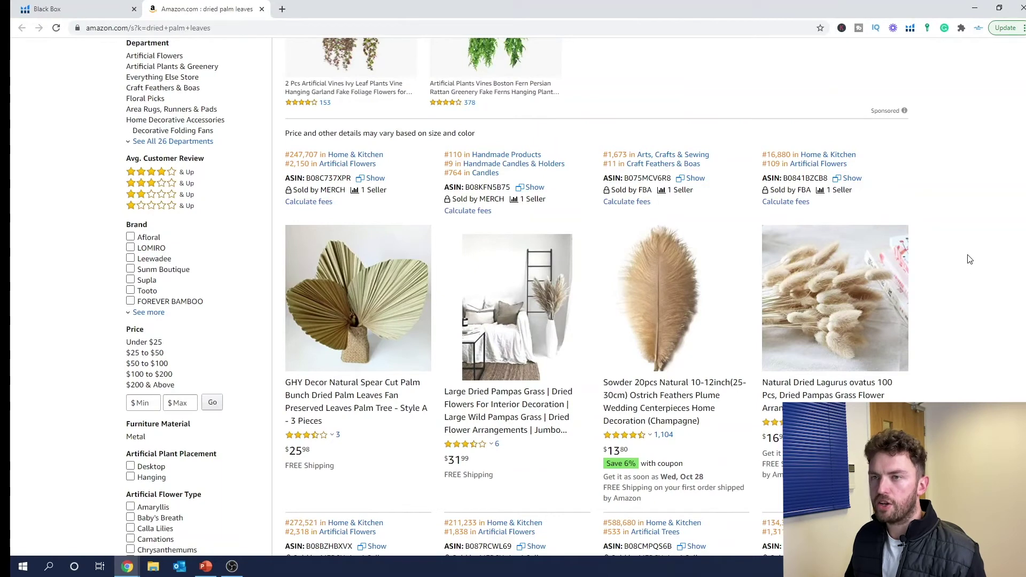
scroll(962, 287, up, 3)
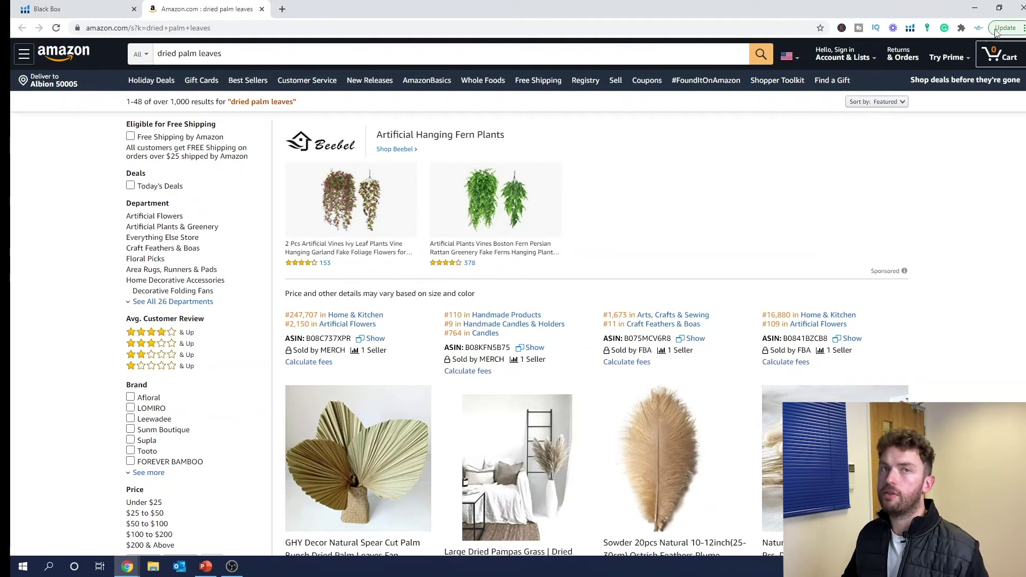
Step: Start a Helium 10 Xray analysis on the dried palm leaves results and check the phrase's search volume in Black Box
click(910, 28)
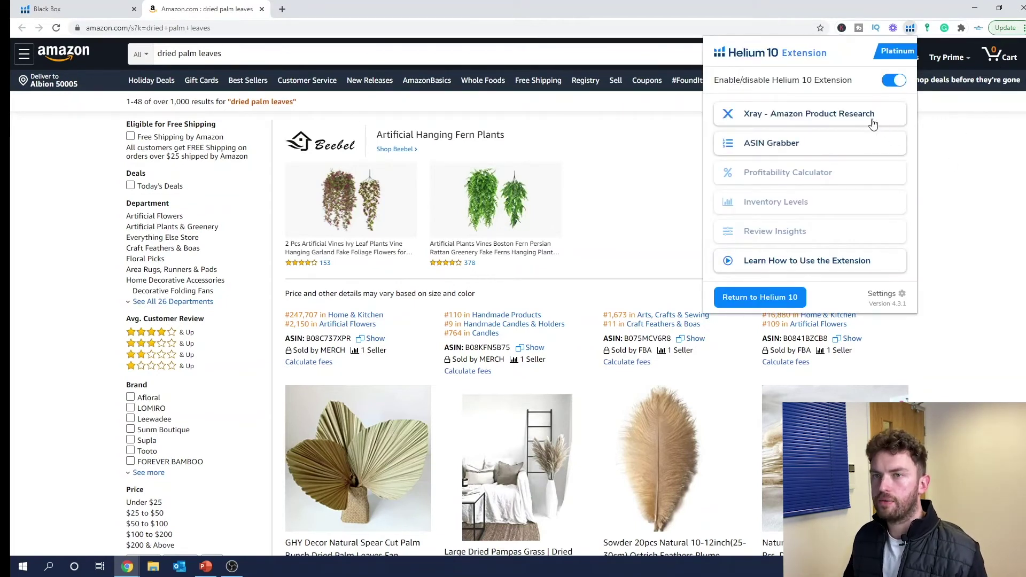
click(867, 120)
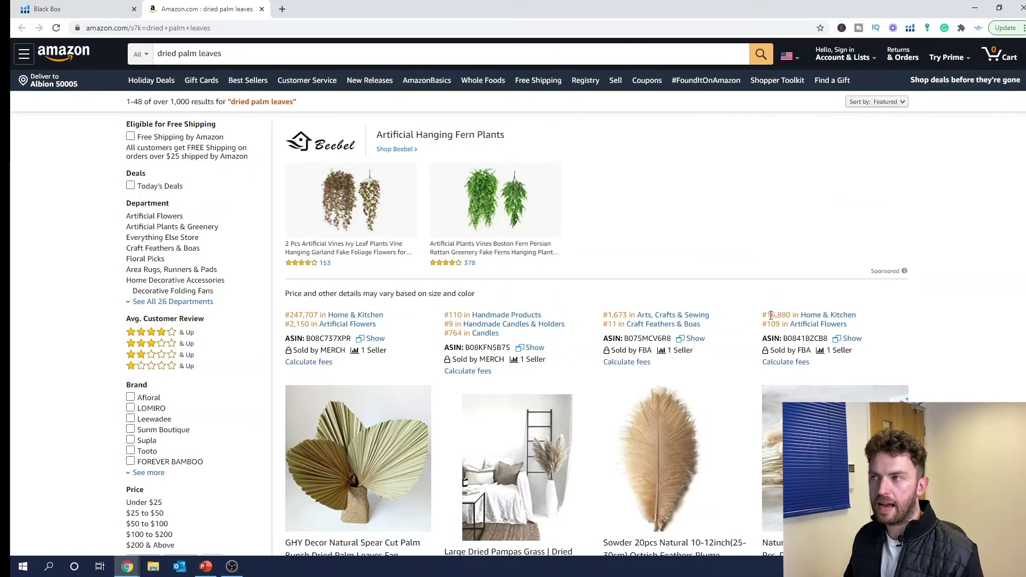
scroll(899, 288, down, 1)
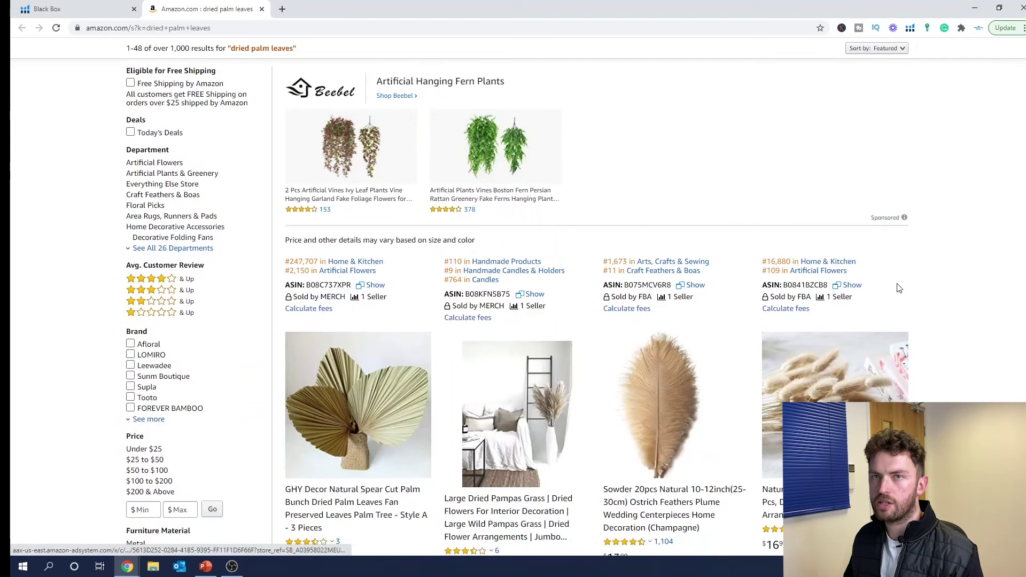
click(140, 6)
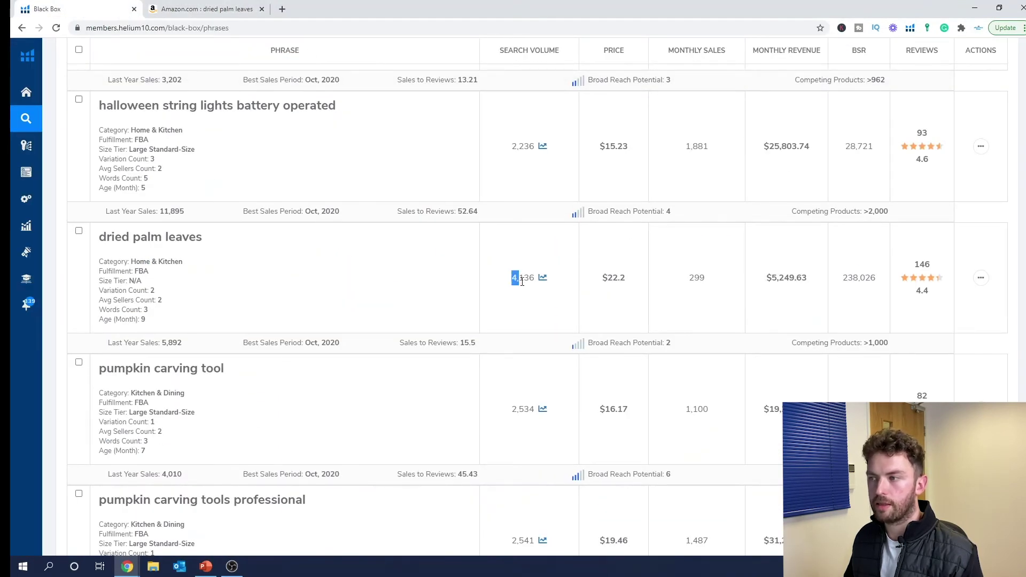
drag(522, 281, 538, 286)
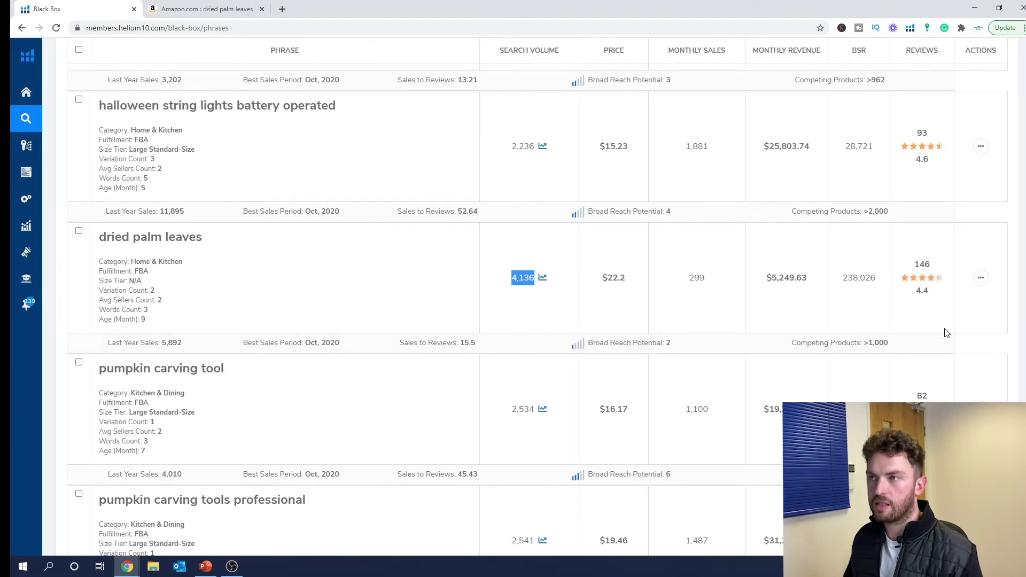
Step: Review the dried palm leaves products' sales, revenue, BSR and review counts in the Xray analysis, and close it
click(213, 9)
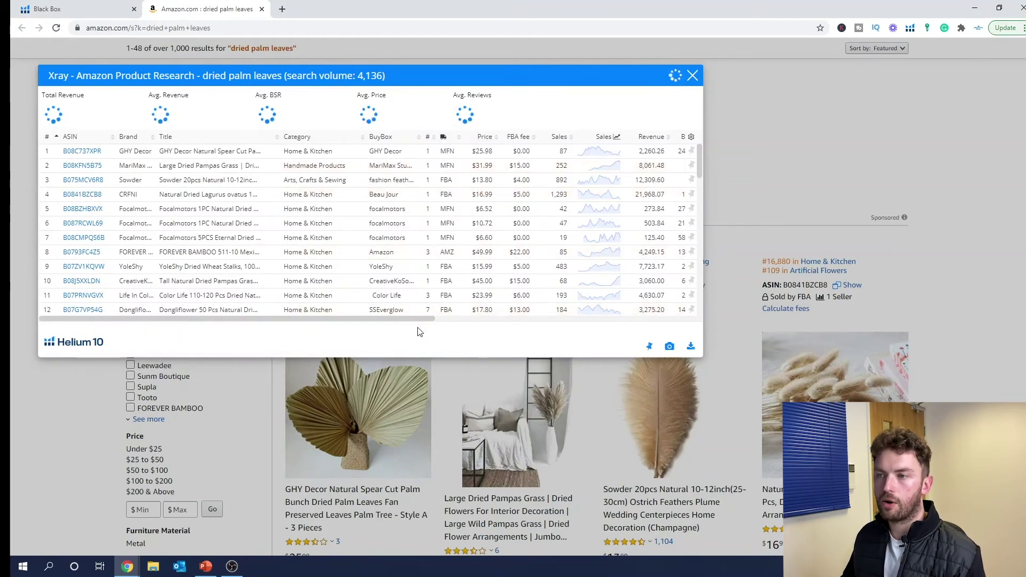
scroll(502, 329, right, 5)
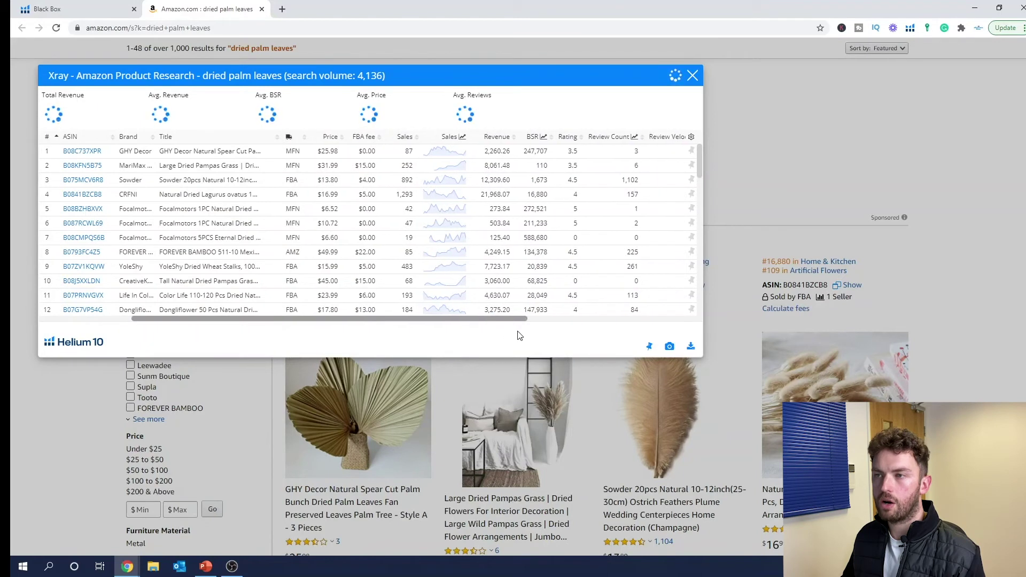
scroll(516, 333, right, 1)
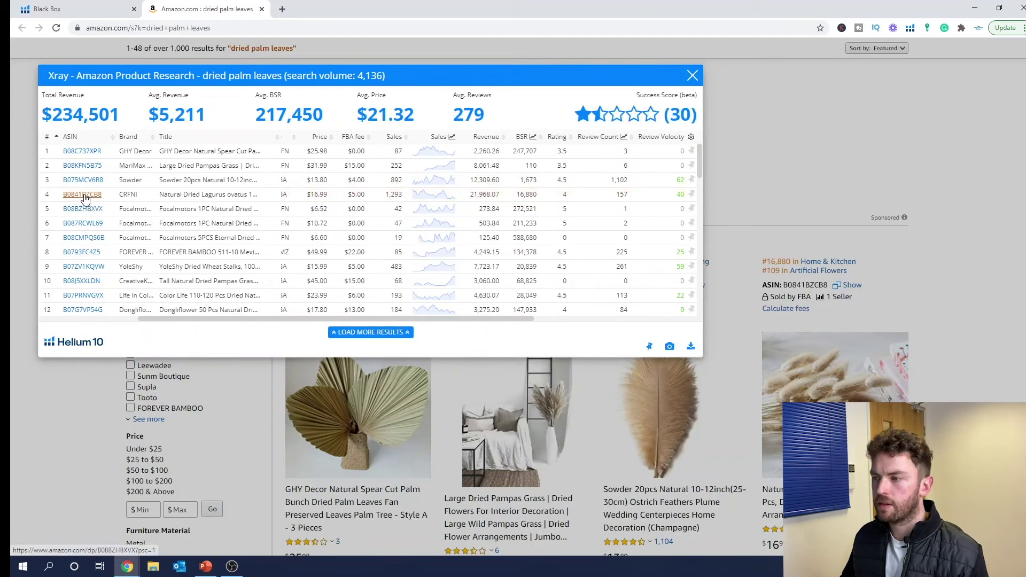
mouse_move(91, 200)
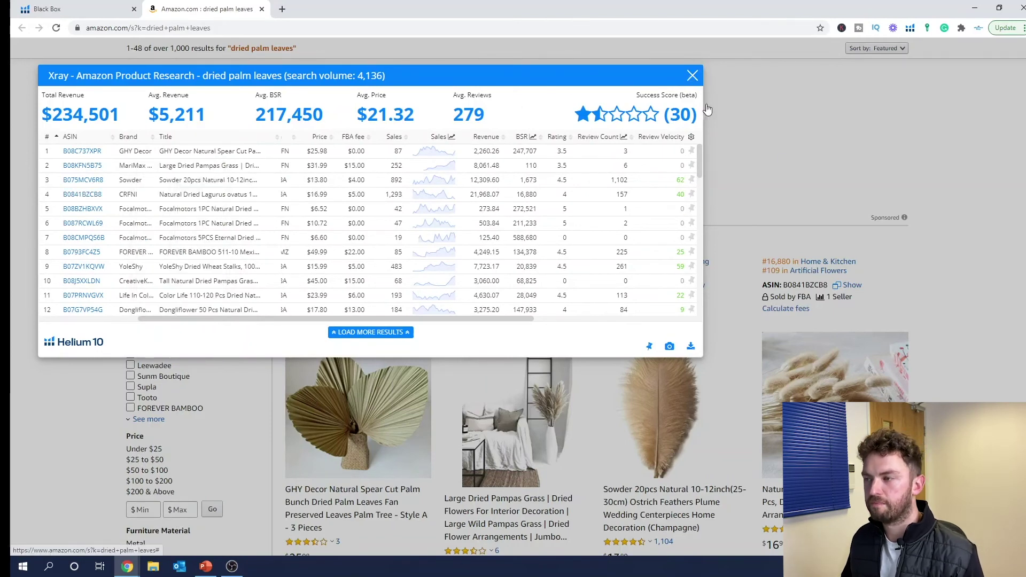
click(692, 76)
Step: Open the Natural Dried Lagurus ovatus 100 Pcs listing and check its product information, including best sellers rank and date first available
scroll(872, 273, down, 3)
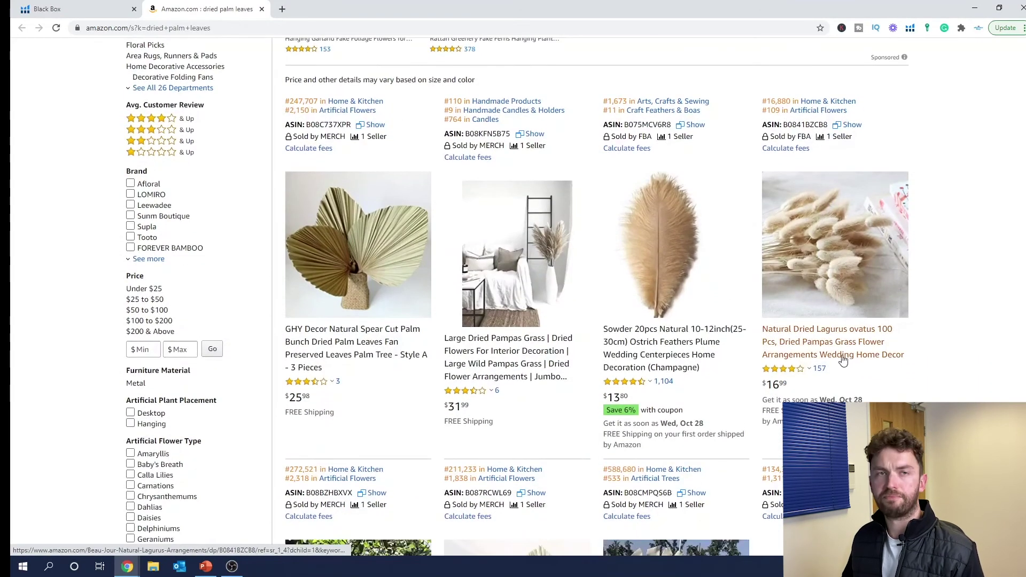
click(840, 355)
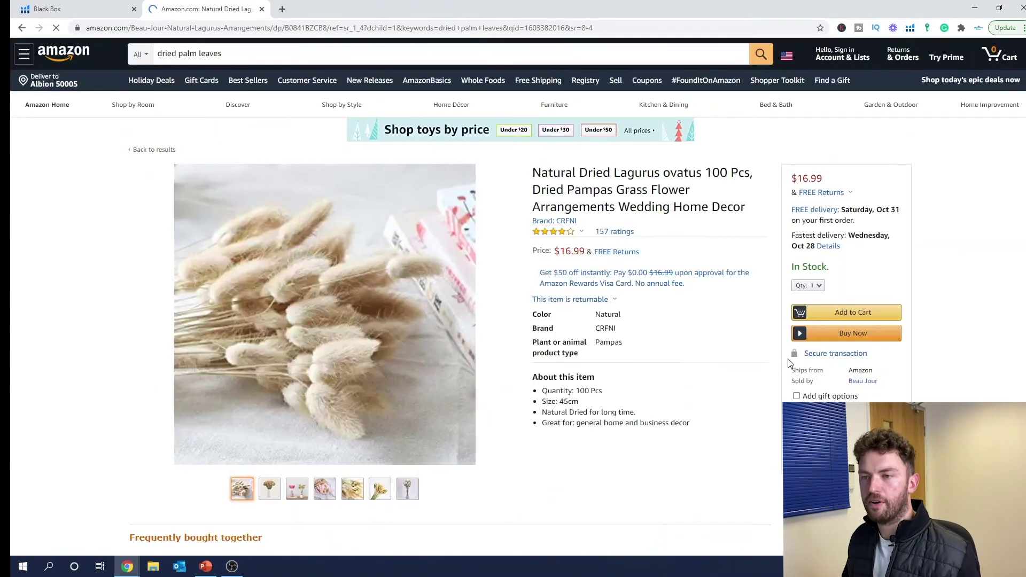
scroll(679, 407, down, 3)
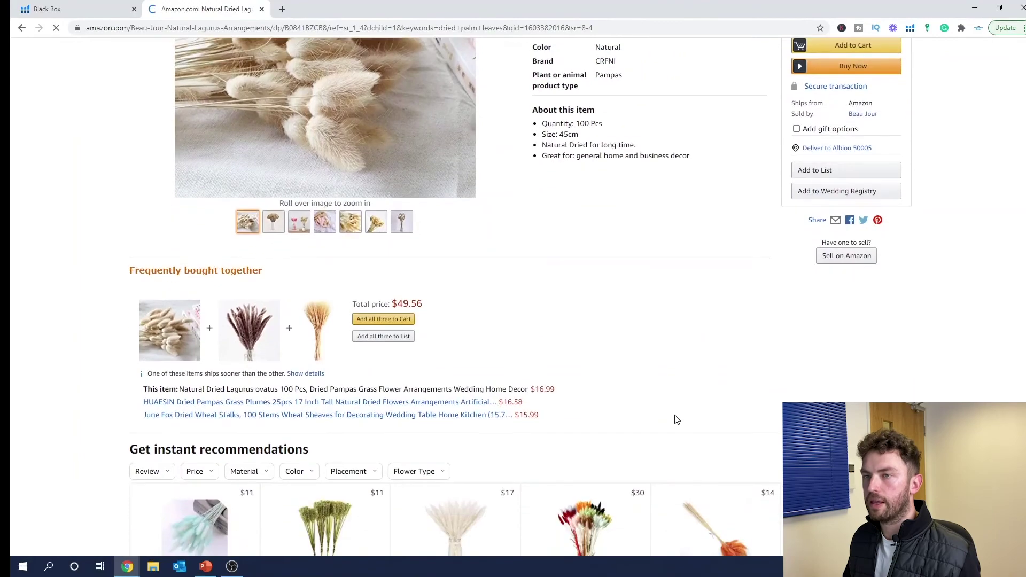
scroll(681, 409, down, 15)
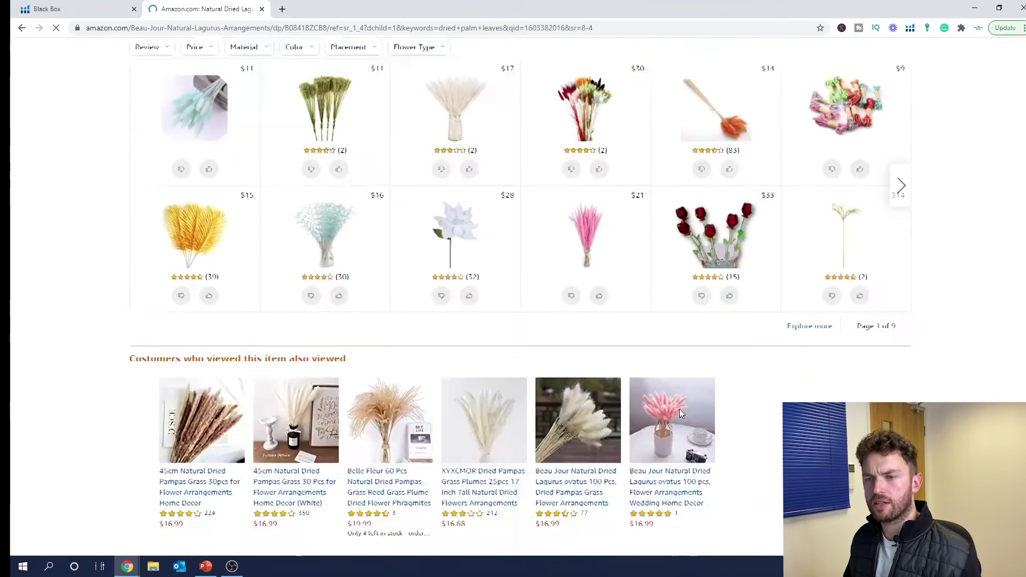
scroll(681, 417, down, 13)
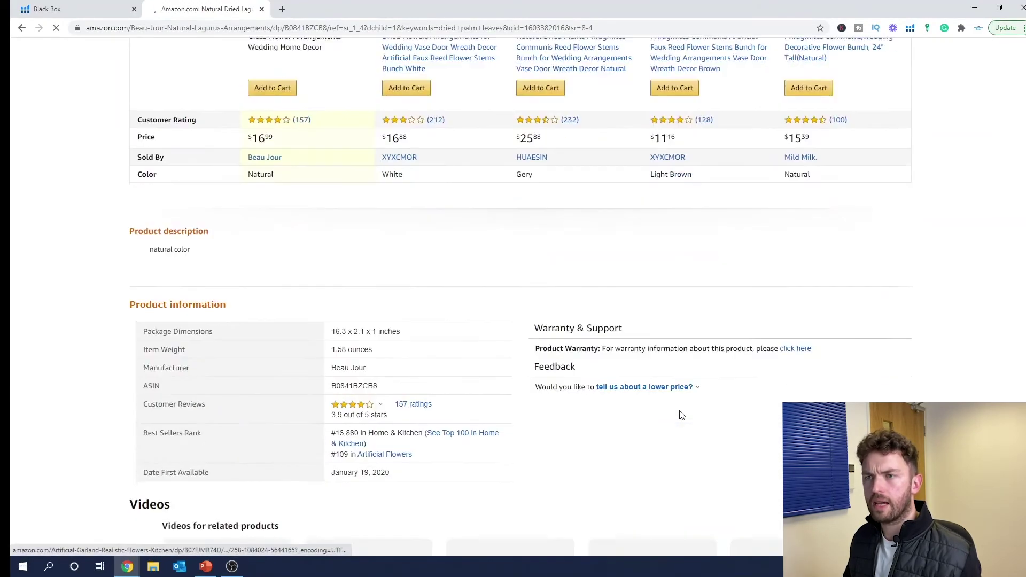
scroll(648, 285, up, 14)
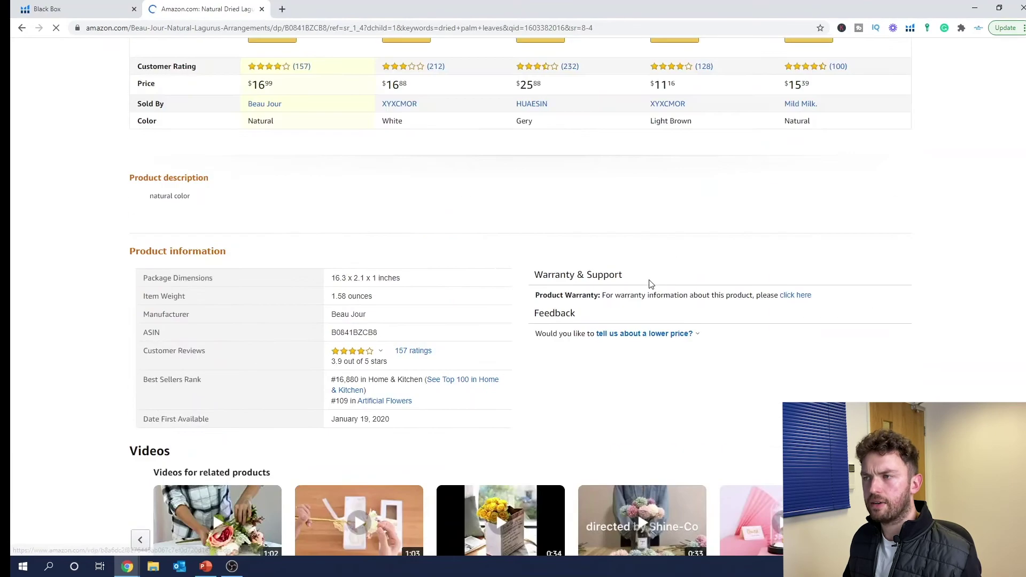
Step: Preview the gallery images of the dried Lagurus listing
scroll(648, 287, up, 15)
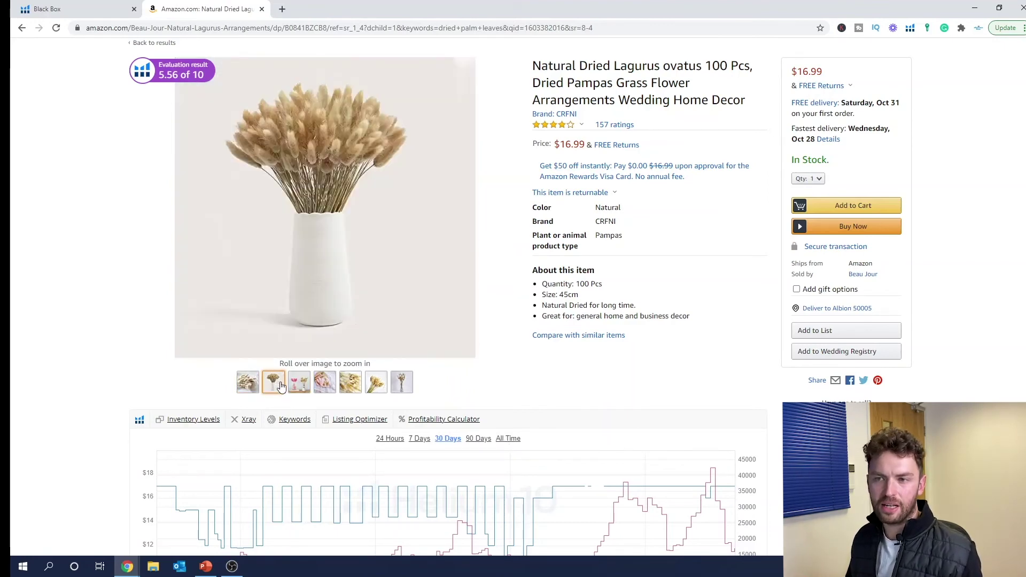
mouse_move(328, 387)
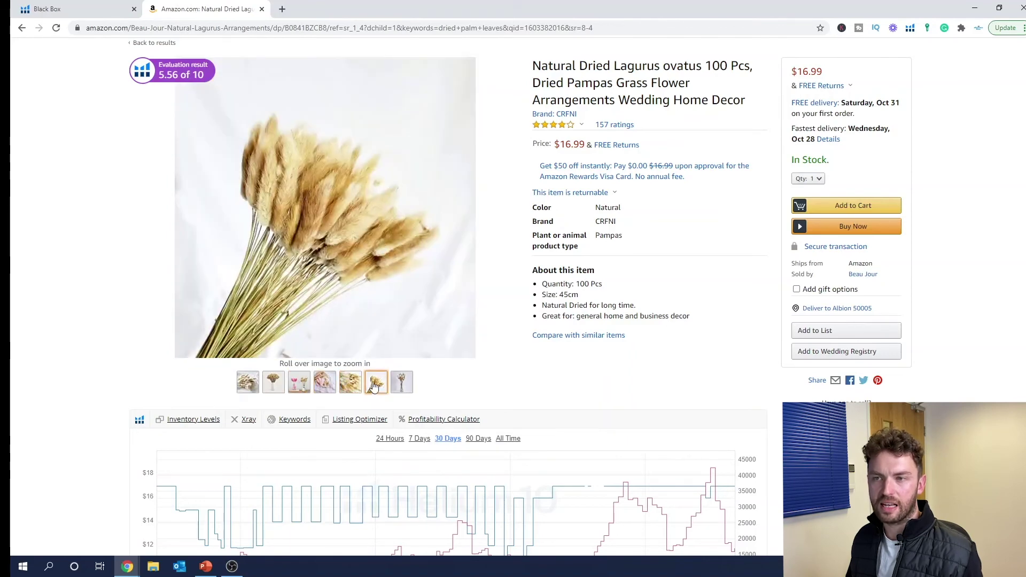
mouse_move(368, 386)
mouse_move(248, 380)
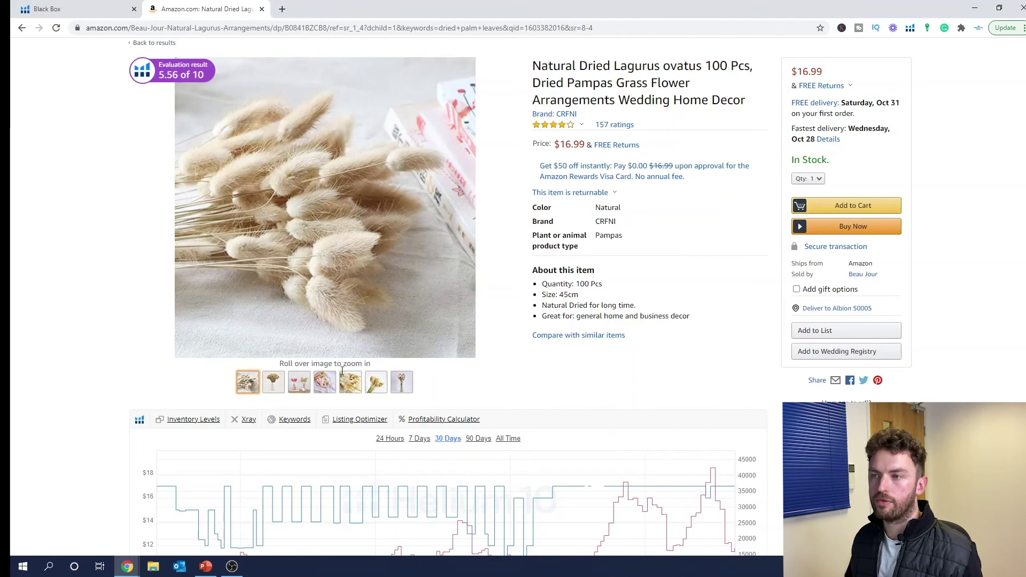
Step: Show the listing's Helium 10 price and BSR history for All Time, and review the chart and the revenue calculator
scroll(746, 393, down, 2)
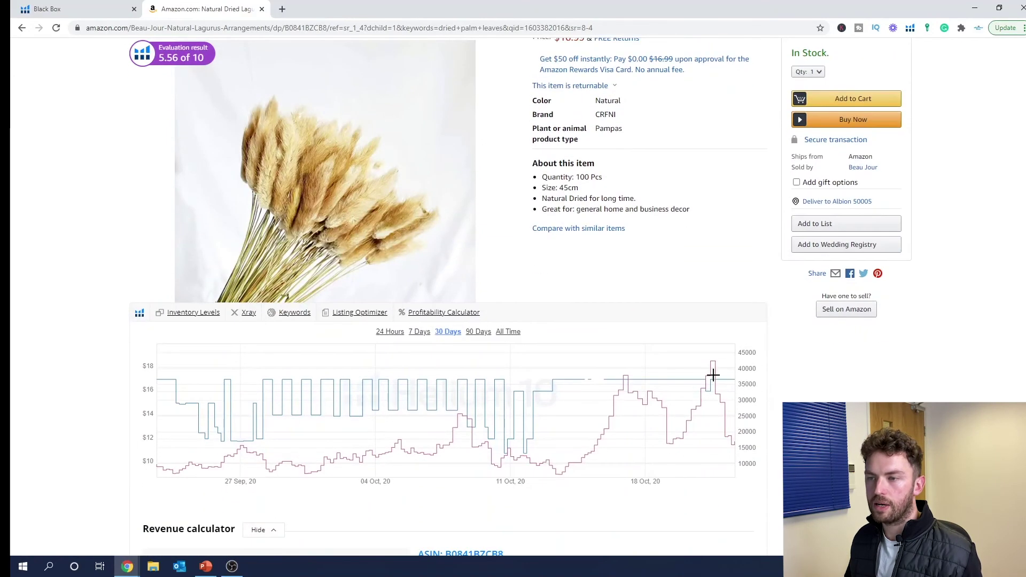
click(507, 333)
scroll(510, 334, down, 1)
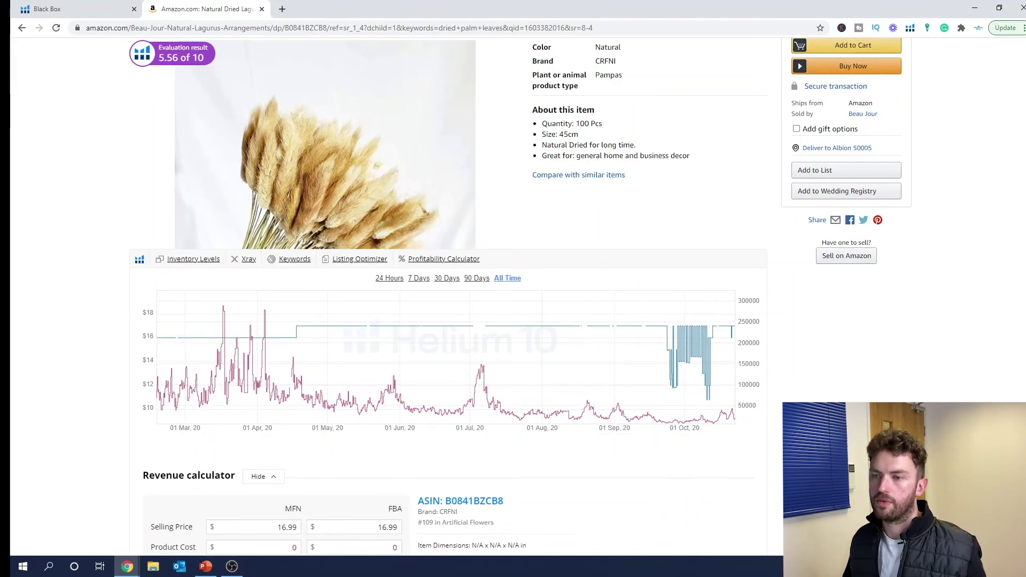
scroll(598, 311, down, 5)
scroll(513, 299, up, 10)
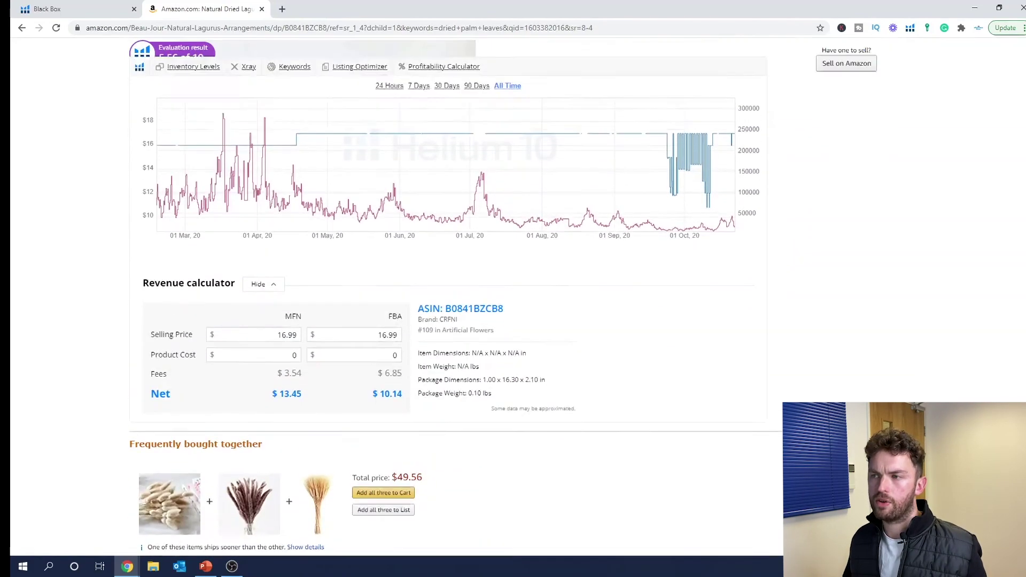